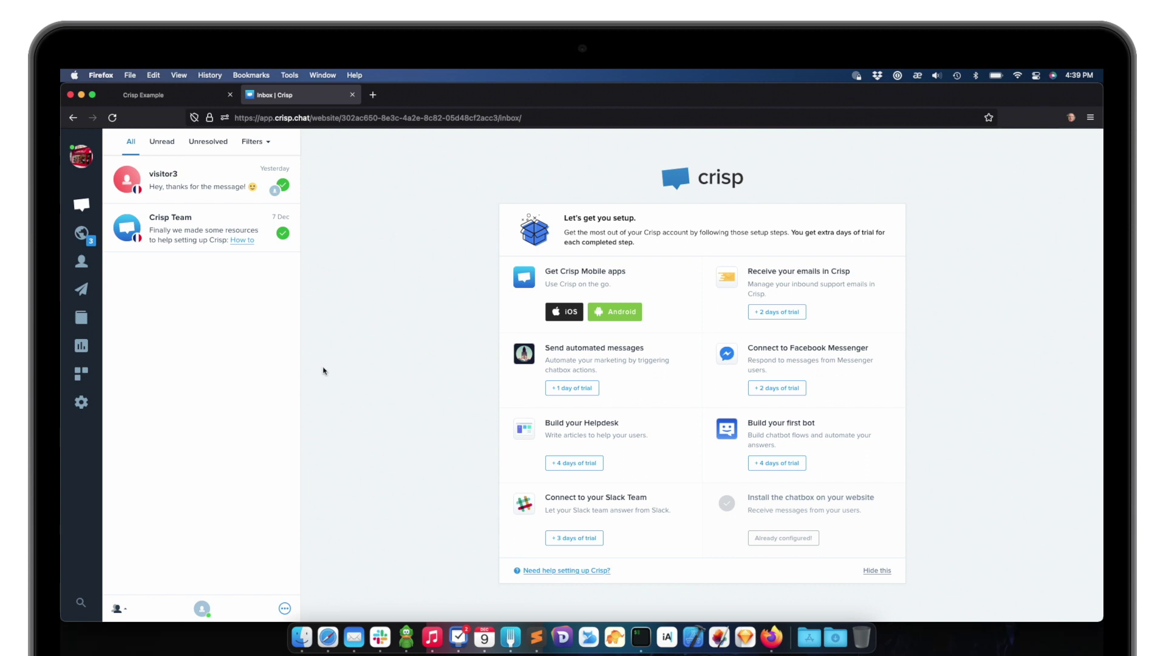
Open the Acme Inc. website settings and expand Advanced configuration
{"action": "left_click", "coordinate": [74, 402]}
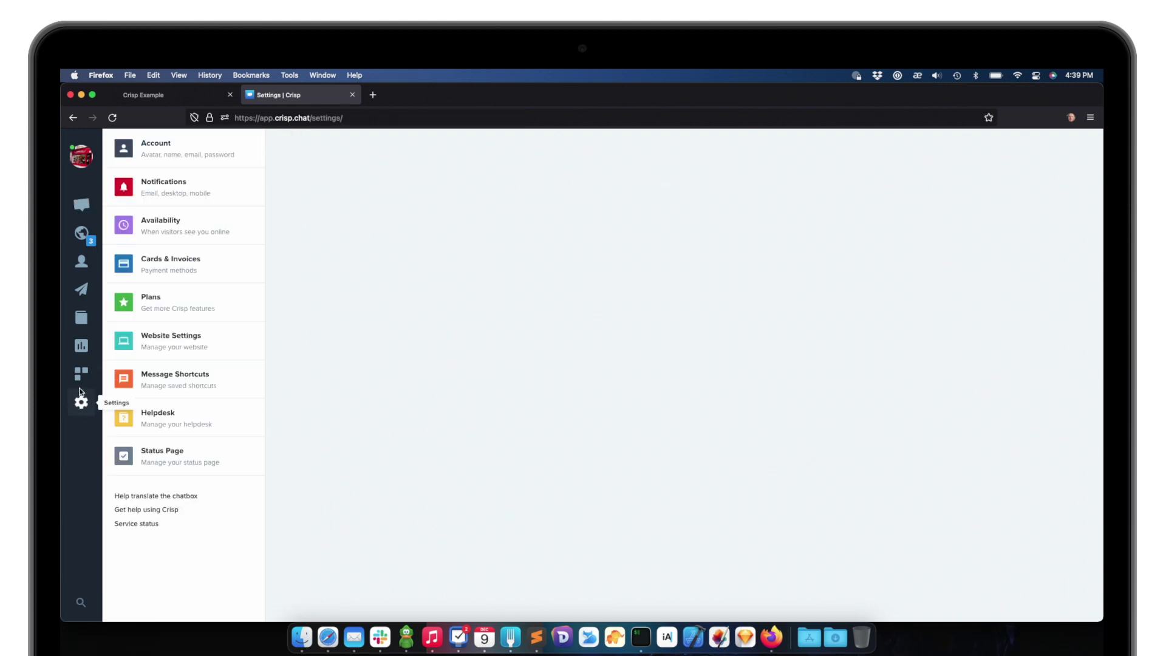
{"action": "left_click", "coordinate": [171, 335]}
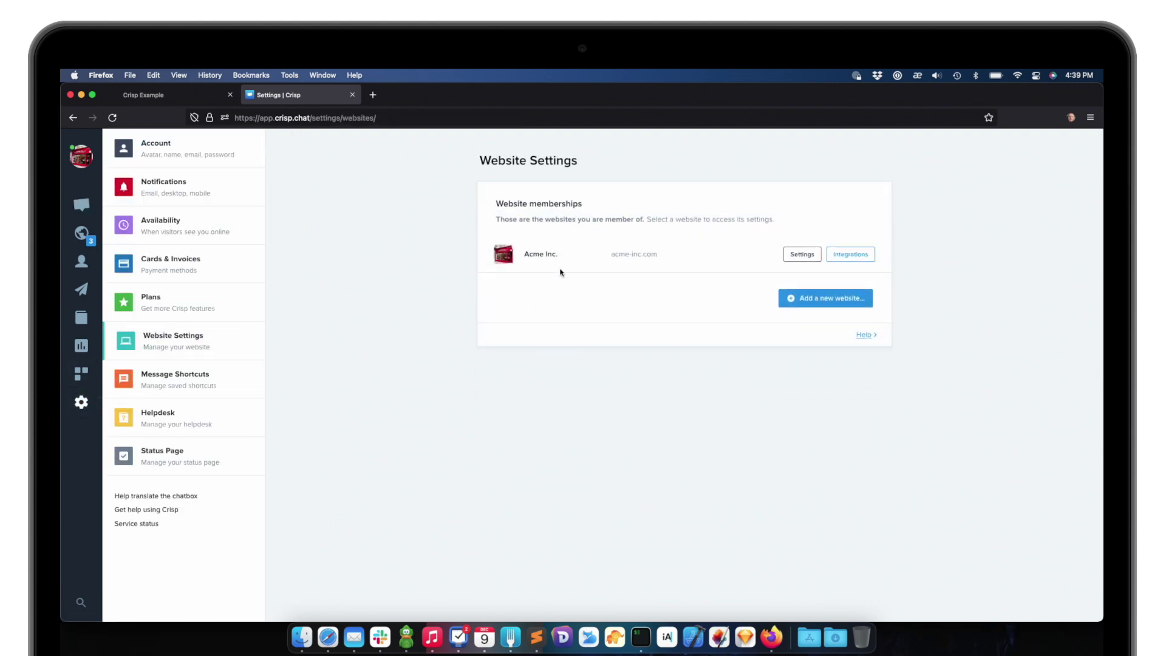
{"action": "left_click", "coordinate": [559, 266]}
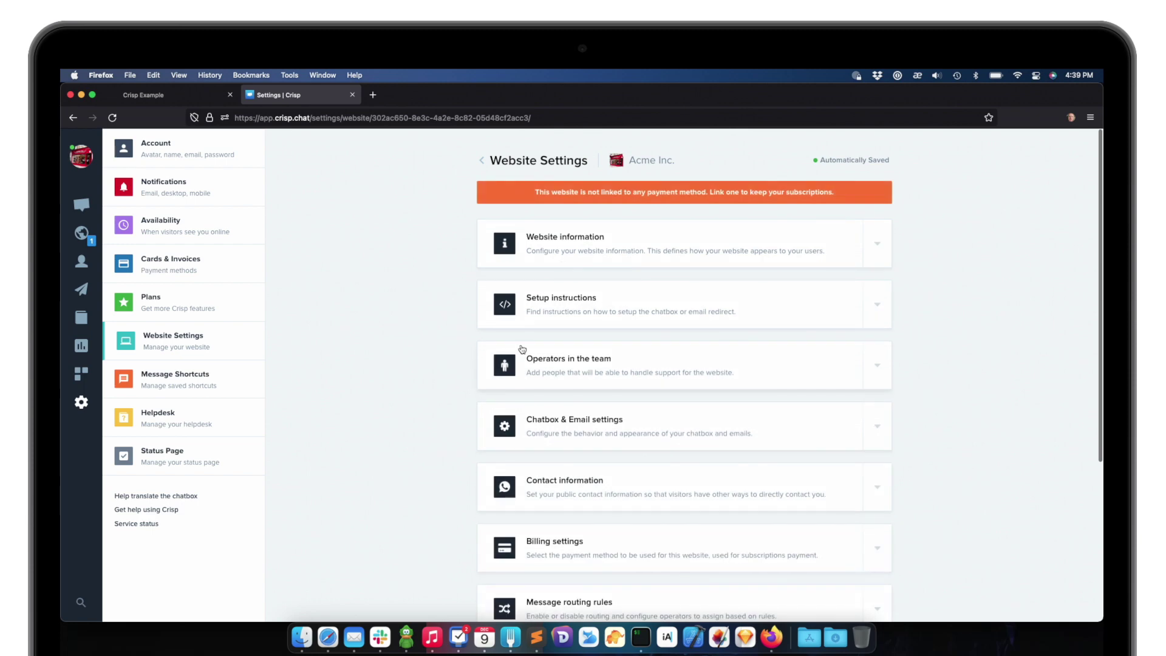
{"action": "scroll", "coordinate": [522, 349], "scroll_direction": "down", "scroll_amount": 5}
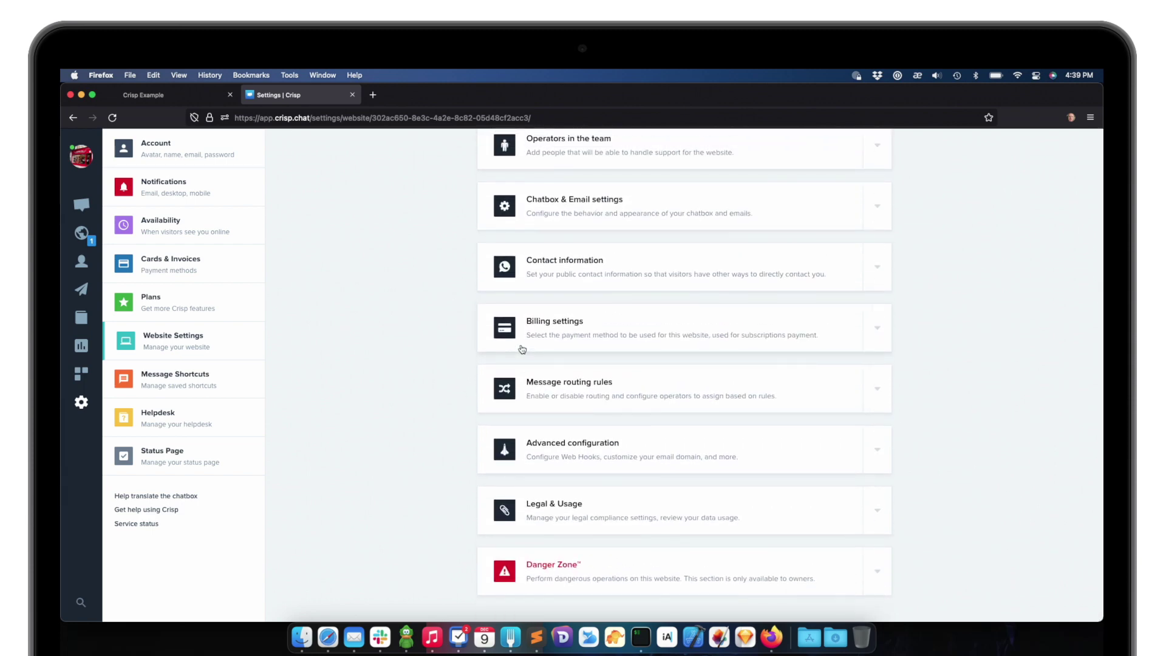
{"action": "left_click", "coordinate": [537, 454]}
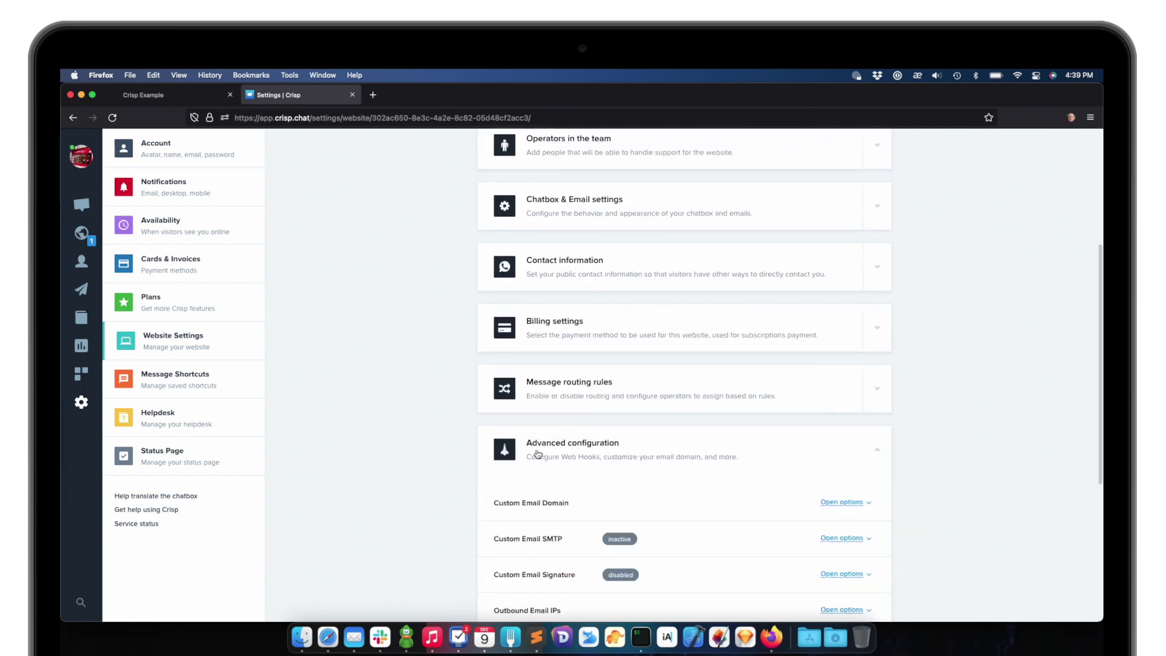
Turn on signature verification of user emails under Identity Verification and select the generated secret key
{"action": "scroll", "coordinate": [537, 454], "scroll_direction": "down", "scroll_amount": 2}
{"action": "scroll", "coordinate": [538, 453], "scroll_direction": "down", "scroll_amount": 1}
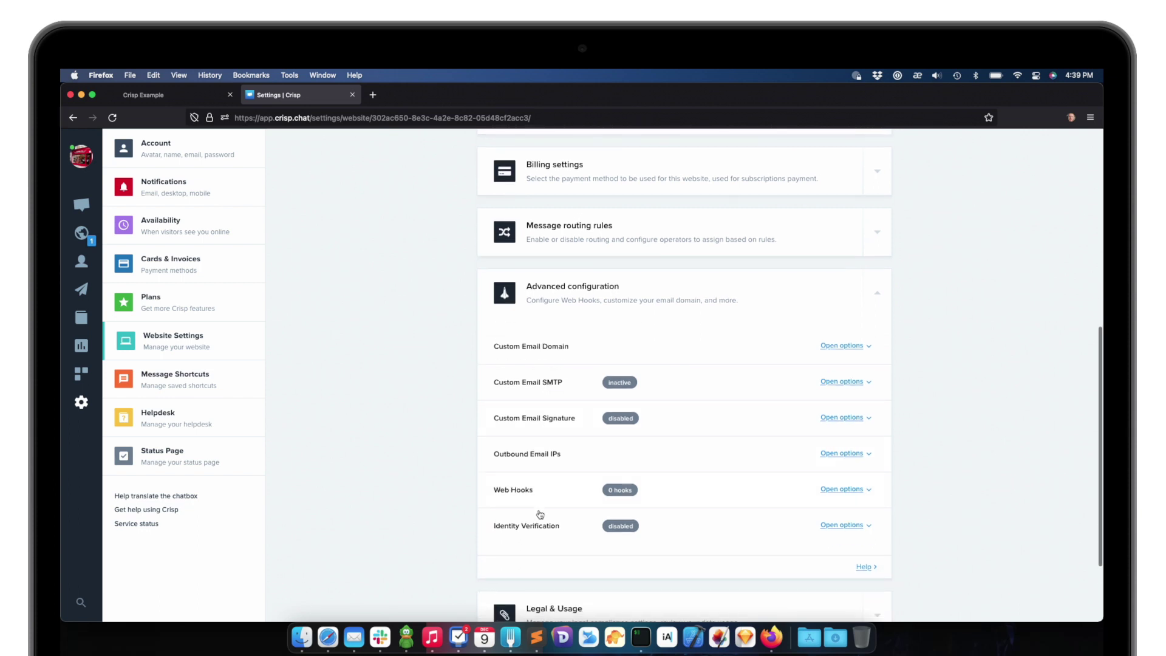
{"action": "left_click", "coordinate": [539, 526]}
{"action": "scroll", "coordinate": [539, 526], "scroll_direction": "down", "scroll_amount": 3}
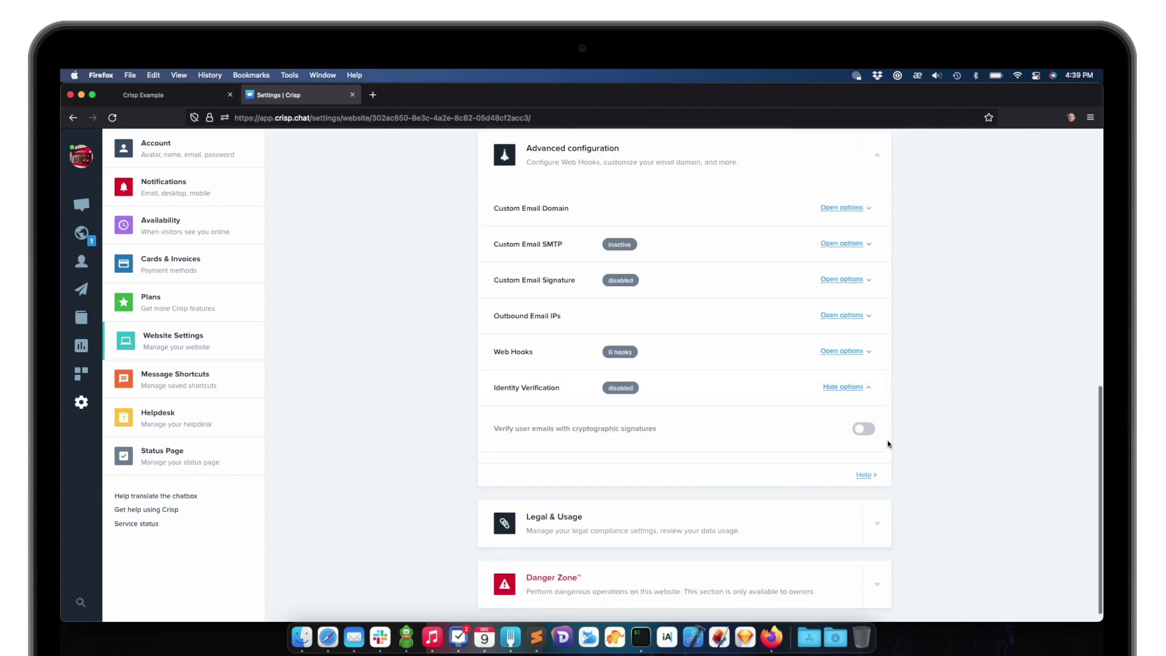
{"action": "left_click", "coordinate": [866, 430]}
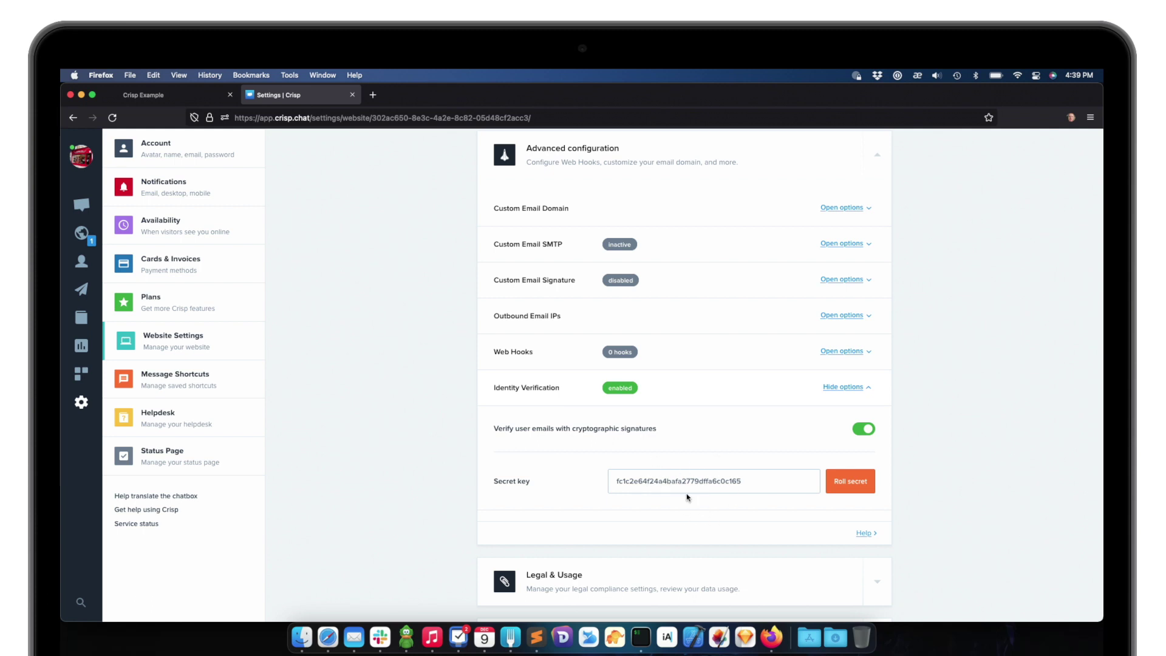
{"action": "left_click_drag", "start_coordinate": [616, 483], "coordinate": [741, 484]}
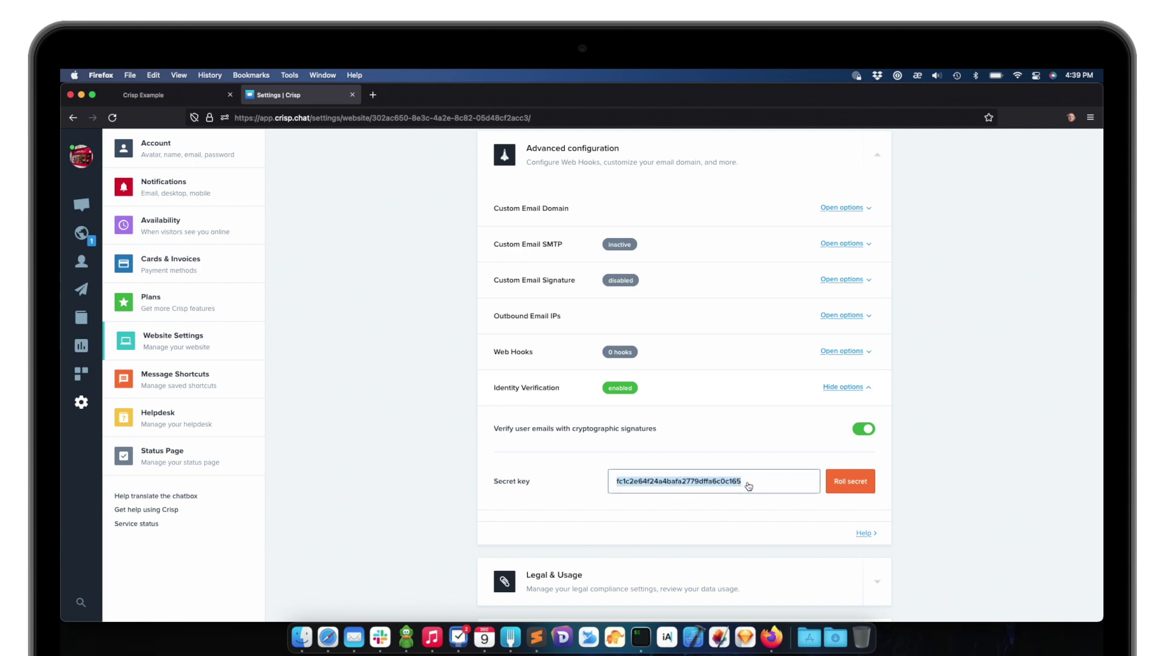
{"action": "left_click", "coordinate": [750, 486]}
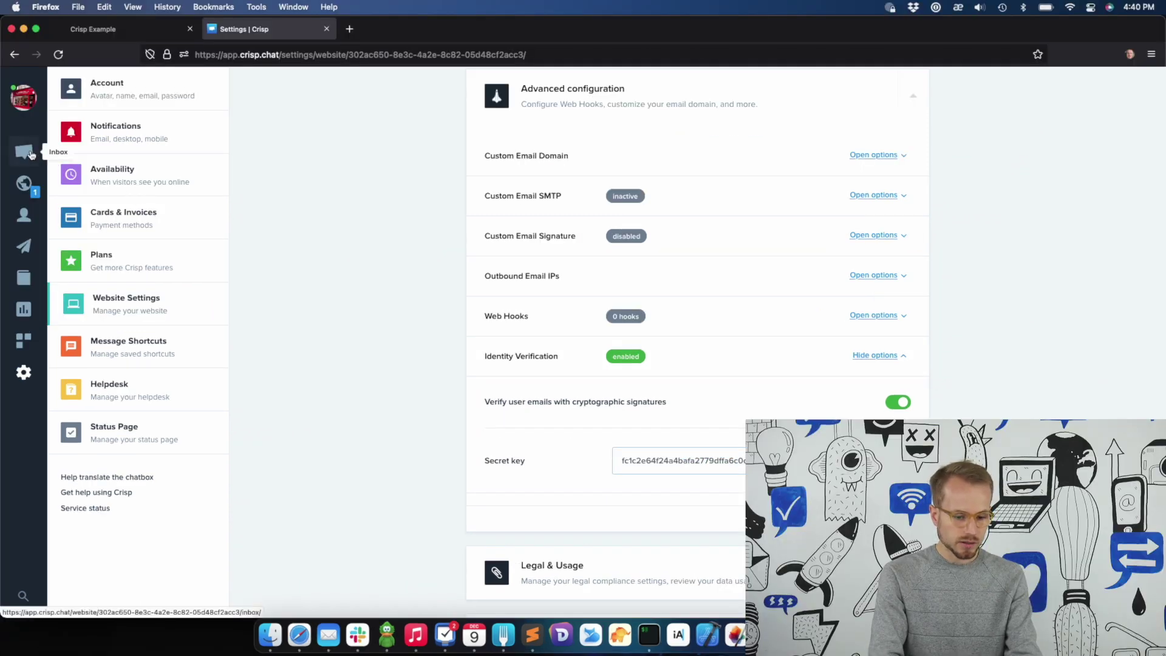
Open the visitor3 and Crisp Team conversations and check the orange not-verified badge on the email
{"action": "left_click", "coordinate": [32, 155]}
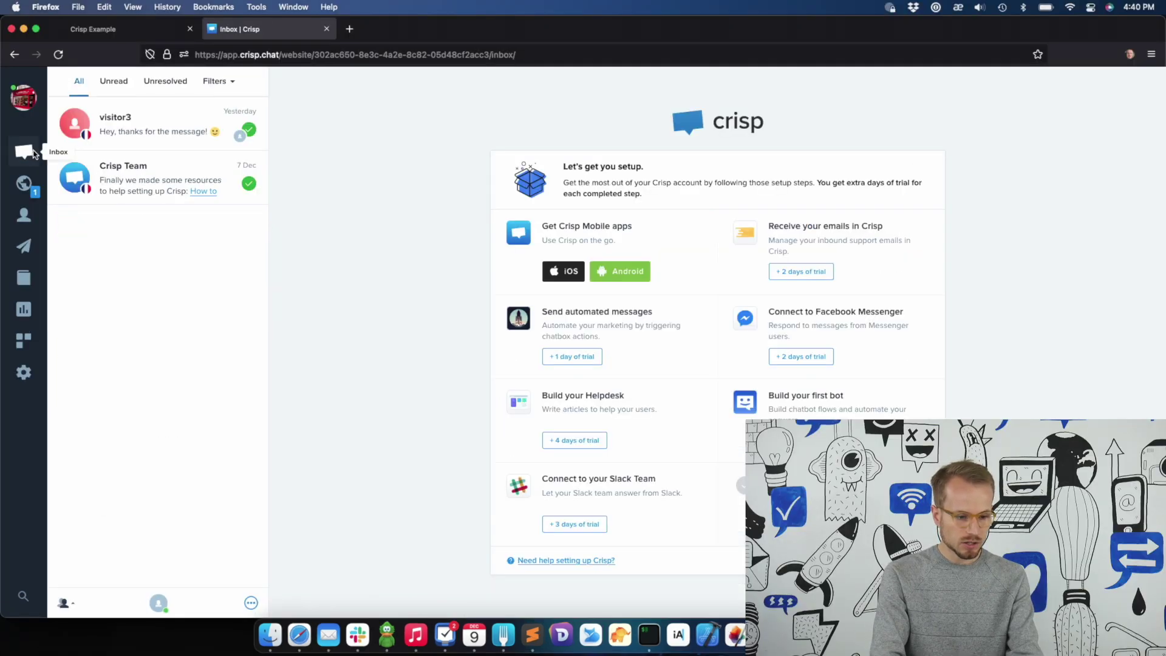
{"action": "left_click", "coordinate": [139, 140]}
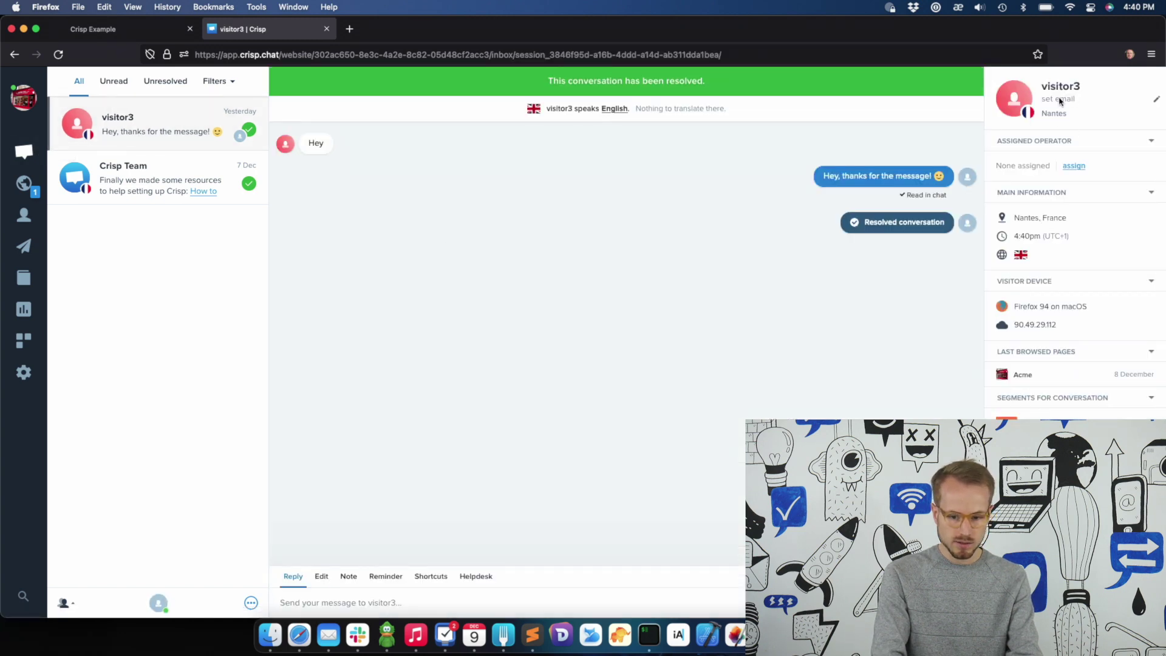
{"action": "left_click", "coordinate": [133, 181]}
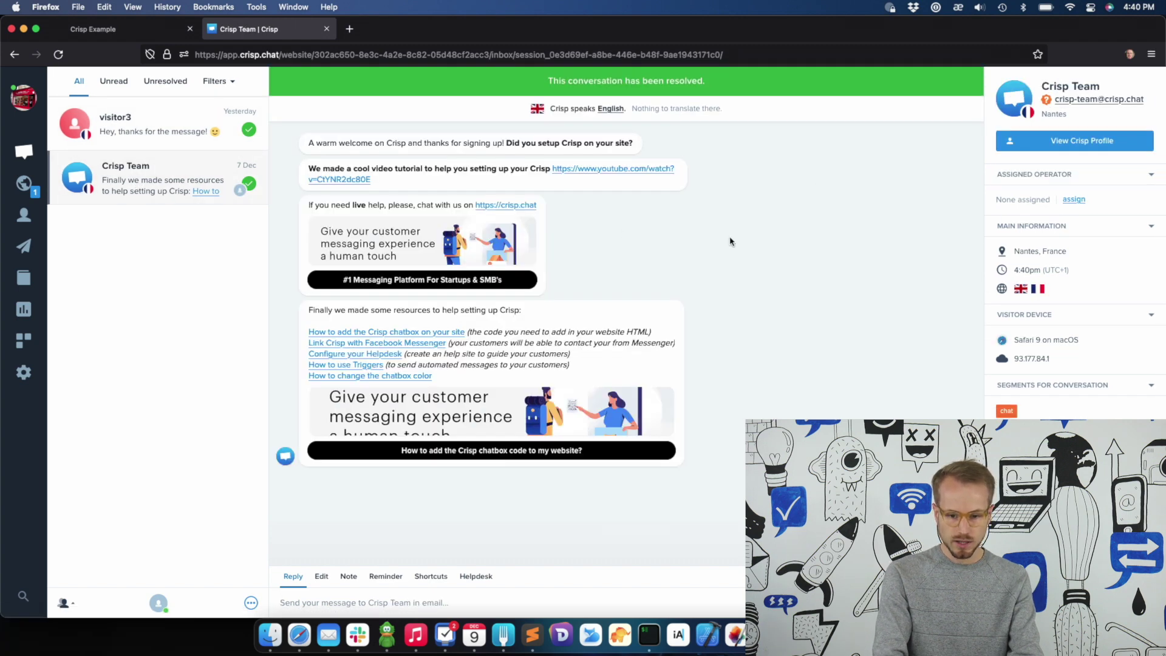
{"action": "scroll", "coordinate": [1082, 85], "scroll_direction": "up", "scroll_amount": 5}
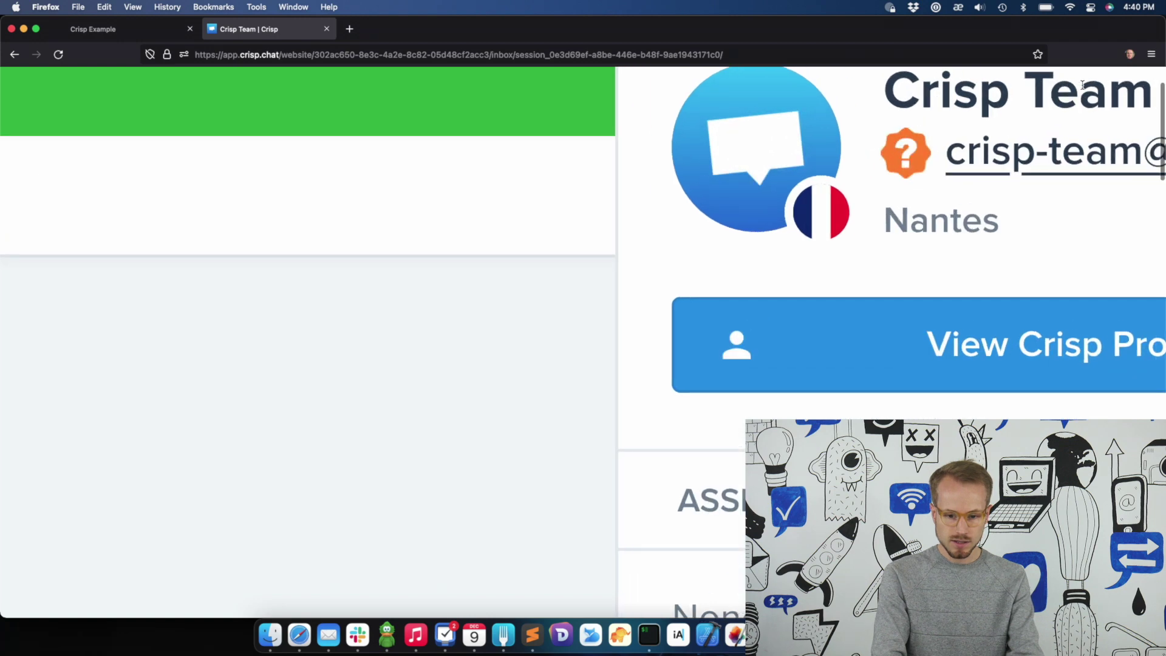
{"action": "scroll", "coordinate": [1083, 85], "scroll_direction": "down", "scroll_amount": 4}
{"action": "mouse_move", "coordinate": [617, 241]}
{"action": "scroll", "coordinate": [617, 242], "scroll_direction": "up", "scroll_amount": 3}
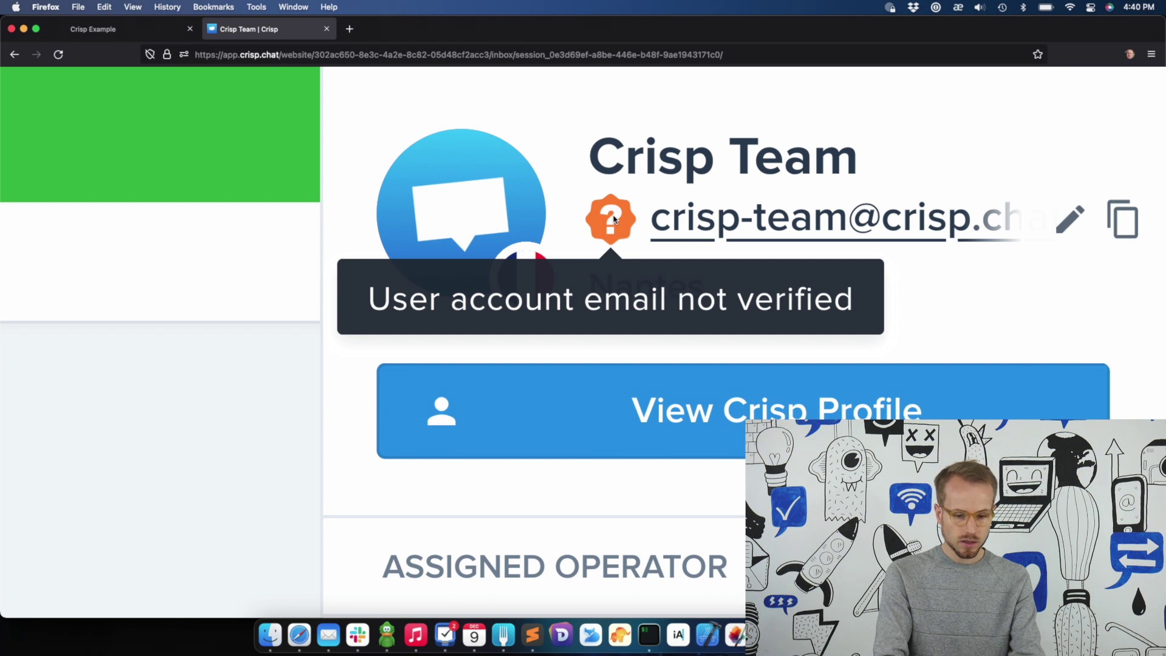
{"action": "mouse_move", "coordinate": [611, 209]}
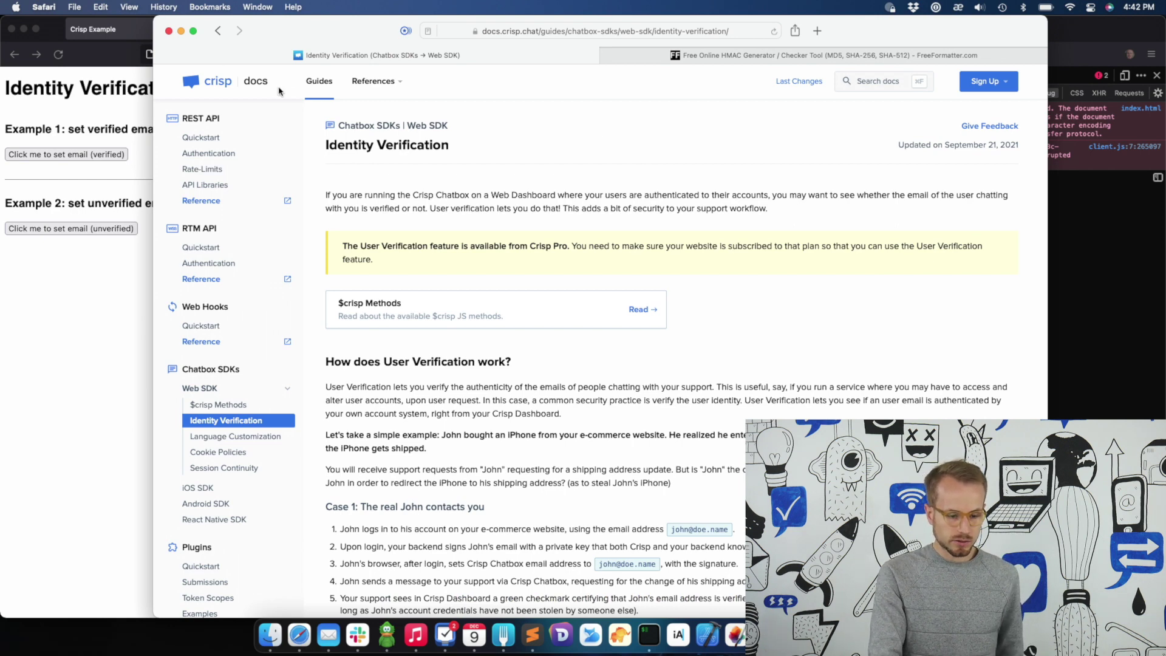
Scroll to the NodeJS example and highlight its secret key, signEmail function and email parameter
{"action": "scroll", "coordinate": [491, 307], "scroll_direction": "down", "scroll_amount": 20}
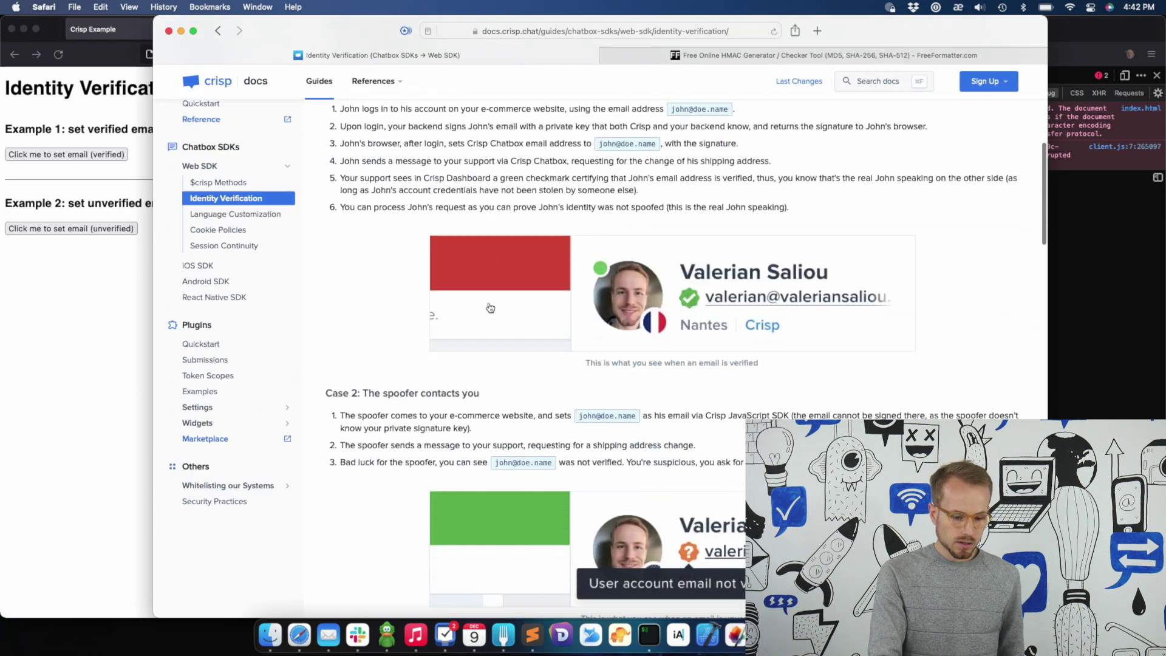
{"action": "scroll", "coordinate": [489, 303], "scroll_direction": "down", "scroll_amount": 2}
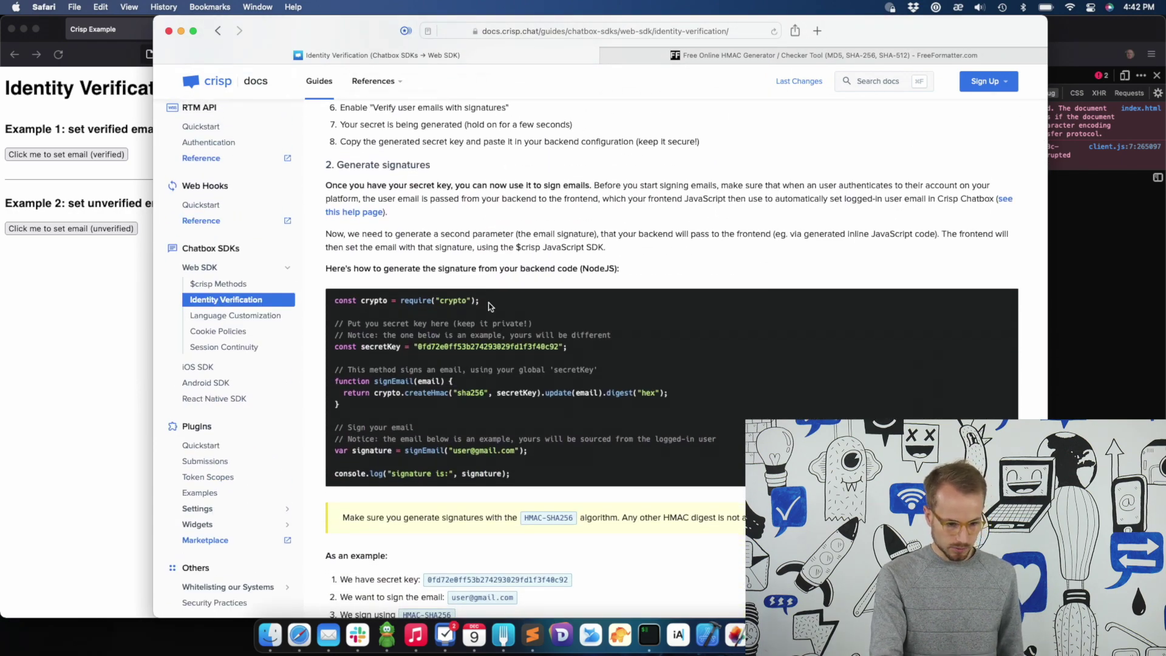
{"action": "scroll", "coordinate": [382, 310], "scroll_direction": "up", "scroll_amount": 5}
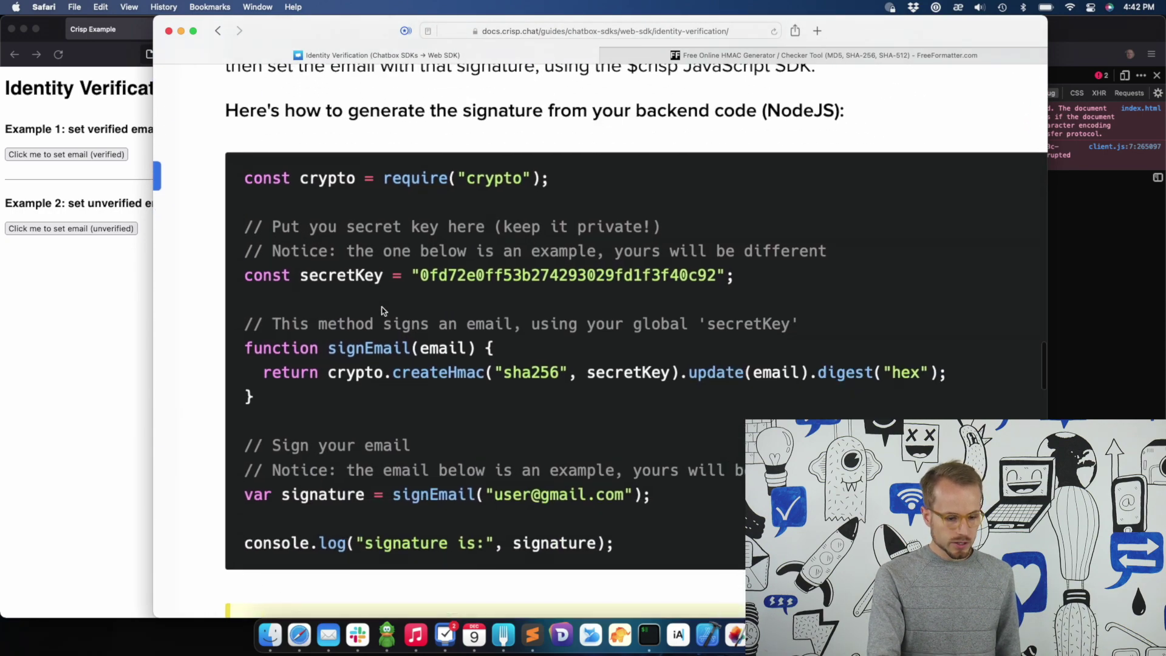
{"action": "scroll", "coordinate": [382, 311], "scroll_direction": "right", "scroll_amount": 1}
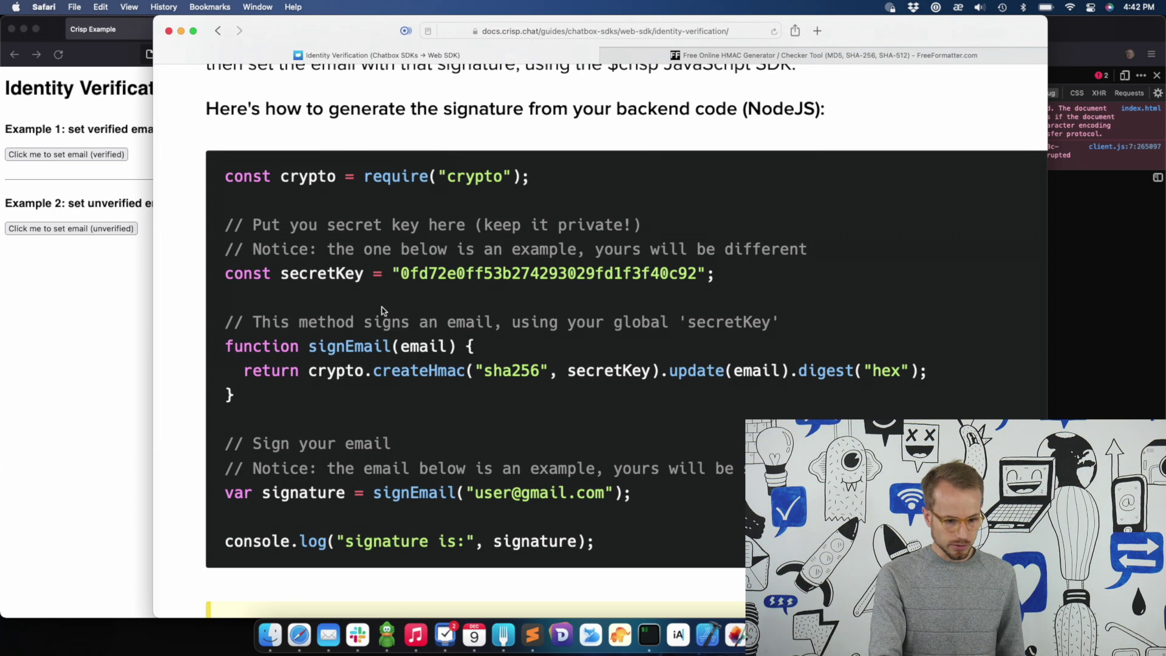
{"action": "double_click", "coordinate": [453, 274]}
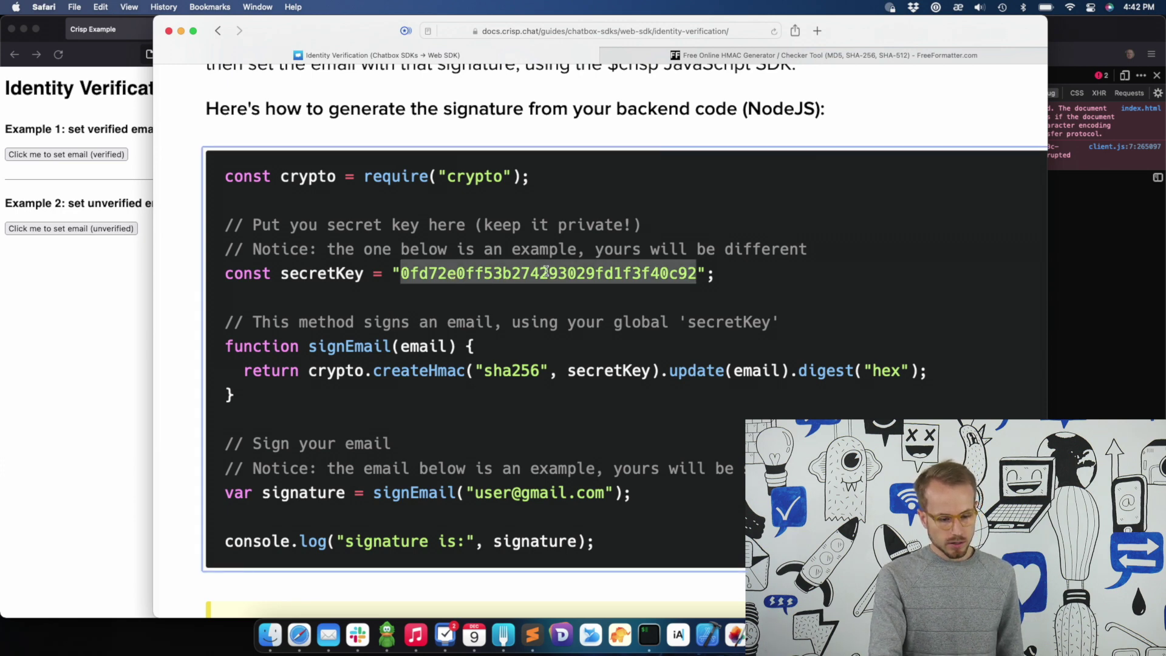
{"action": "double_click", "coordinate": [349, 345]}
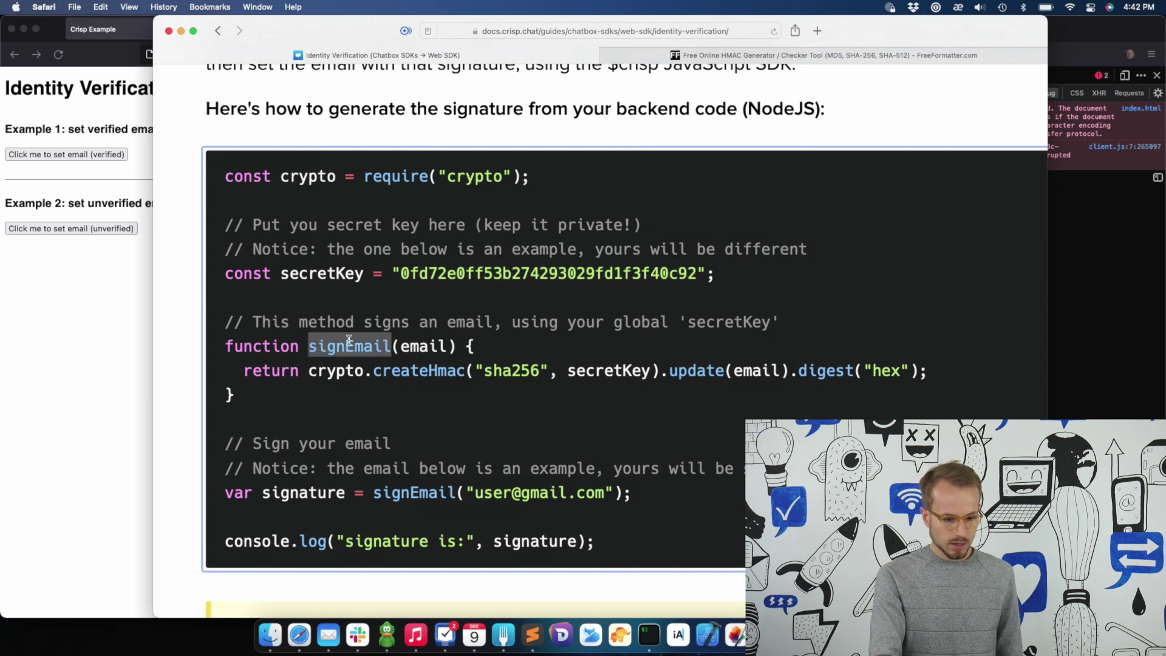
{"action": "double_click", "coordinate": [355, 271]}
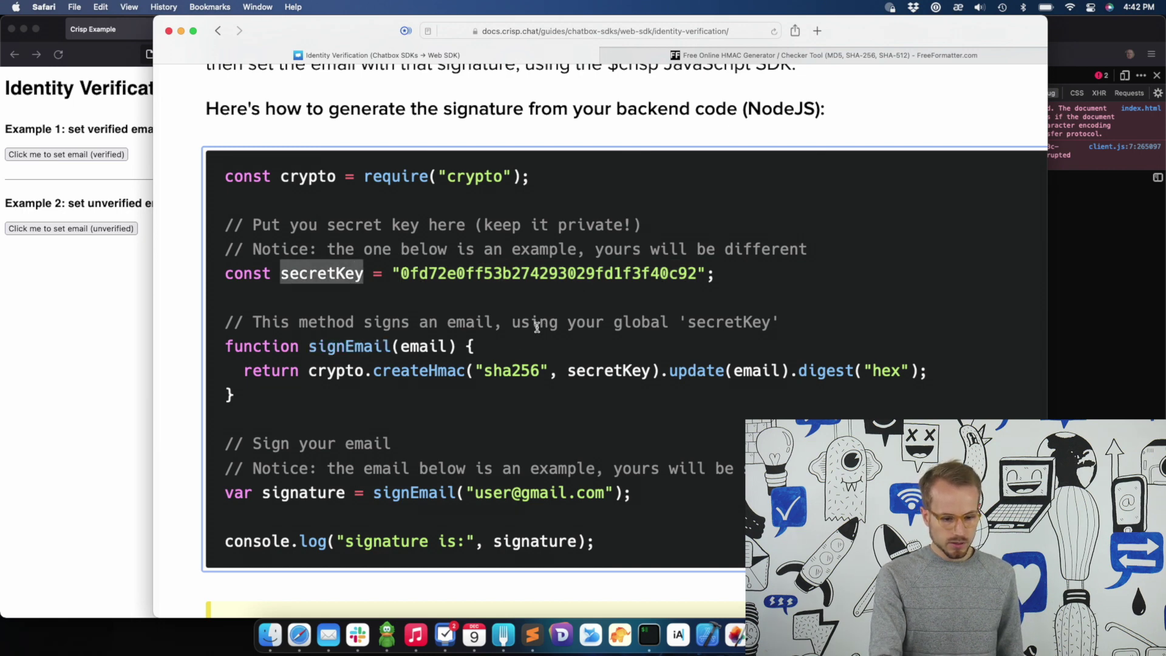
{"action": "double_click", "coordinate": [423, 344]}
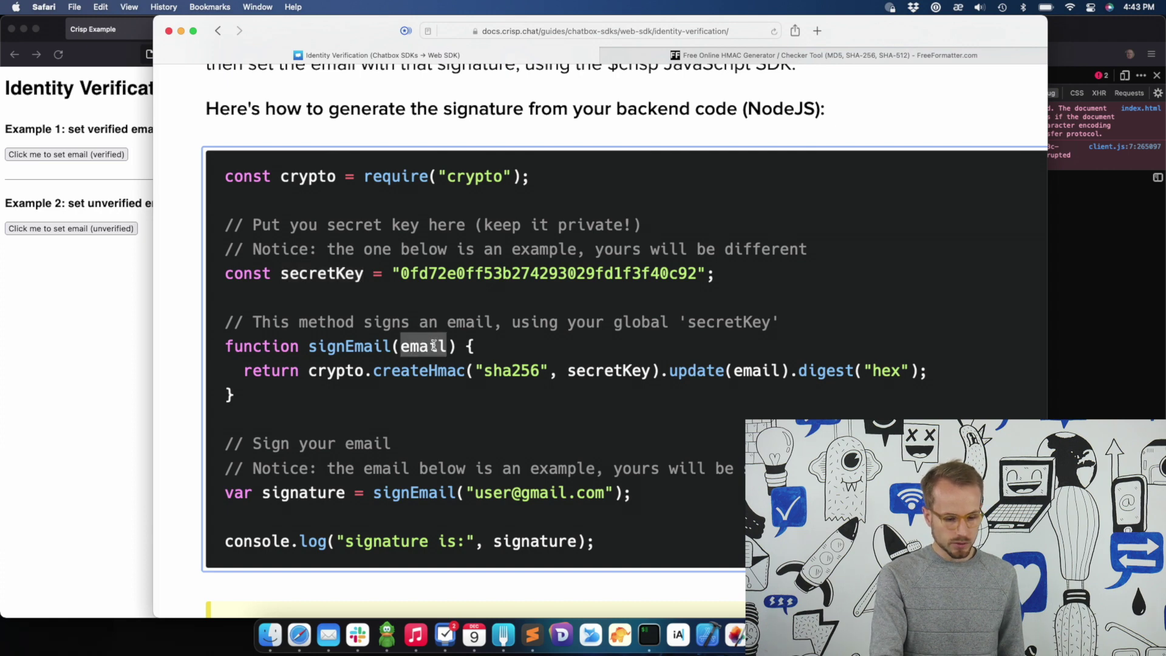
Highlight Hmac in createHmac and the signature variable in the example code
{"action": "left_click", "coordinate": [434, 345]}
{"action": "left_click_drag", "start_coordinate": [428, 373], "coordinate": [463, 368]}
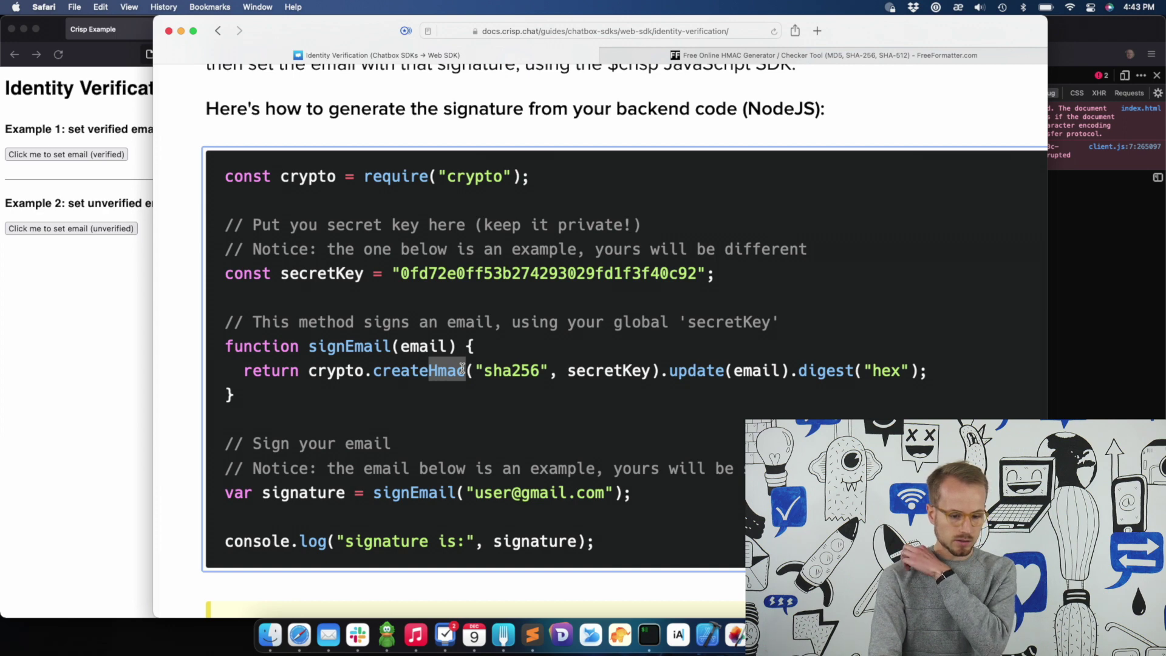
{"action": "left_click", "coordinate": [463, 369]}
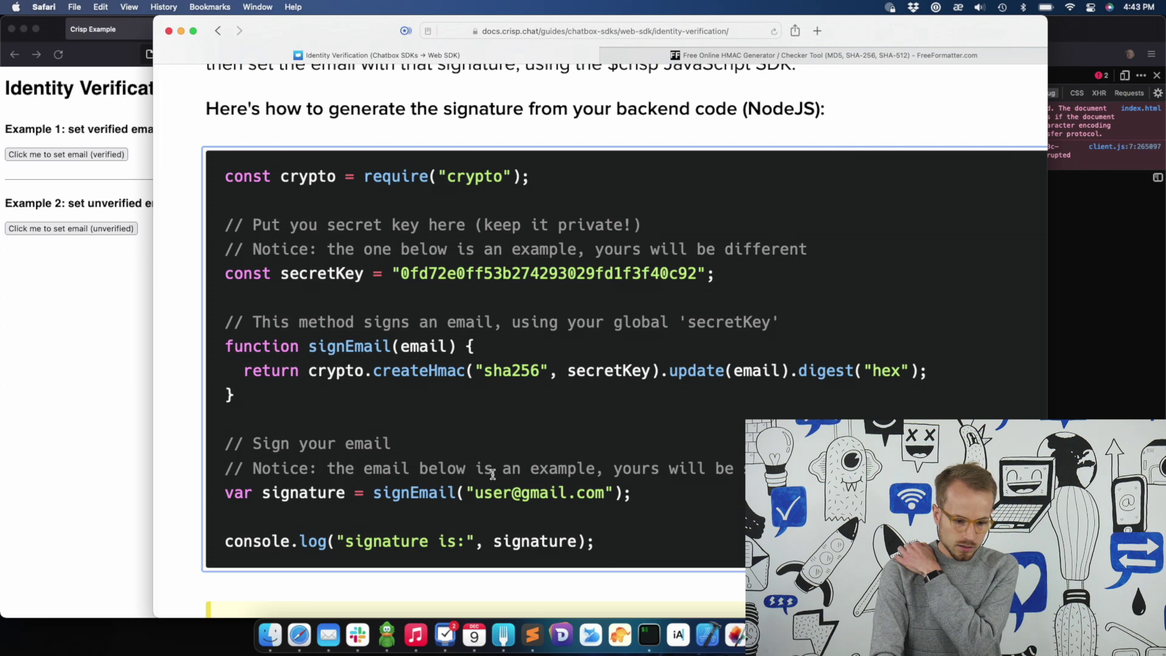
{"action": "double_click", "coordinate": [307, 494]}
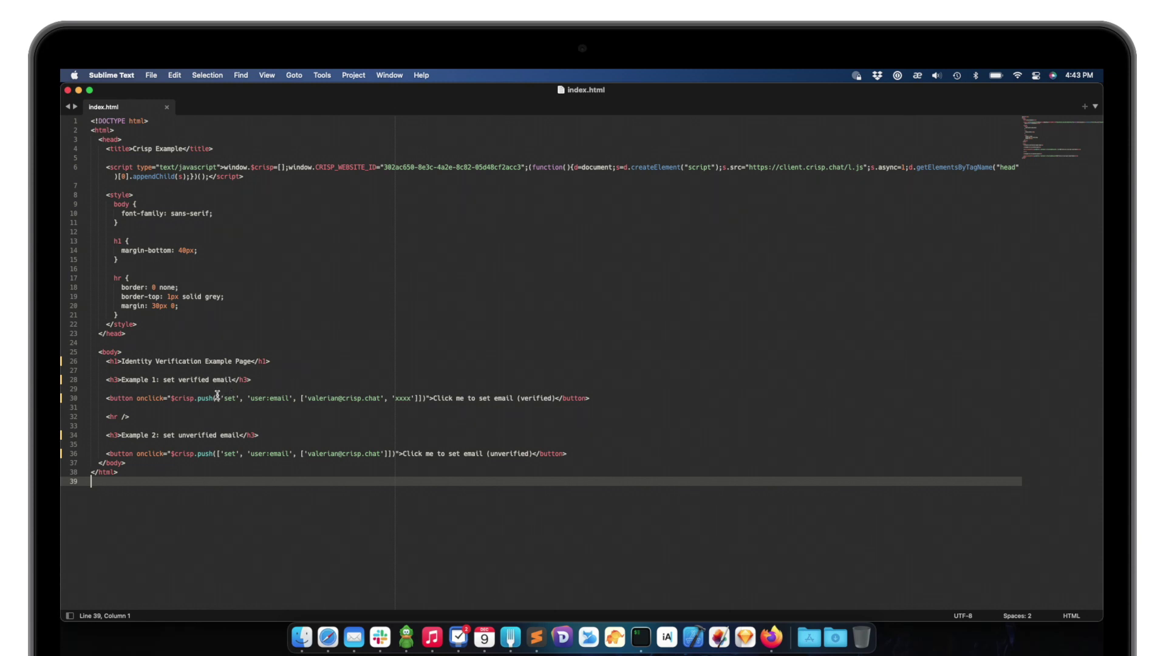
Select line 30's crisp.push call and its 'xxxx' placeholder, then return to the Crisp inbox in Firefox
{"action": "left_click_drag", "start_coordinate": [169, 399], "coordinate": [431, 389]}
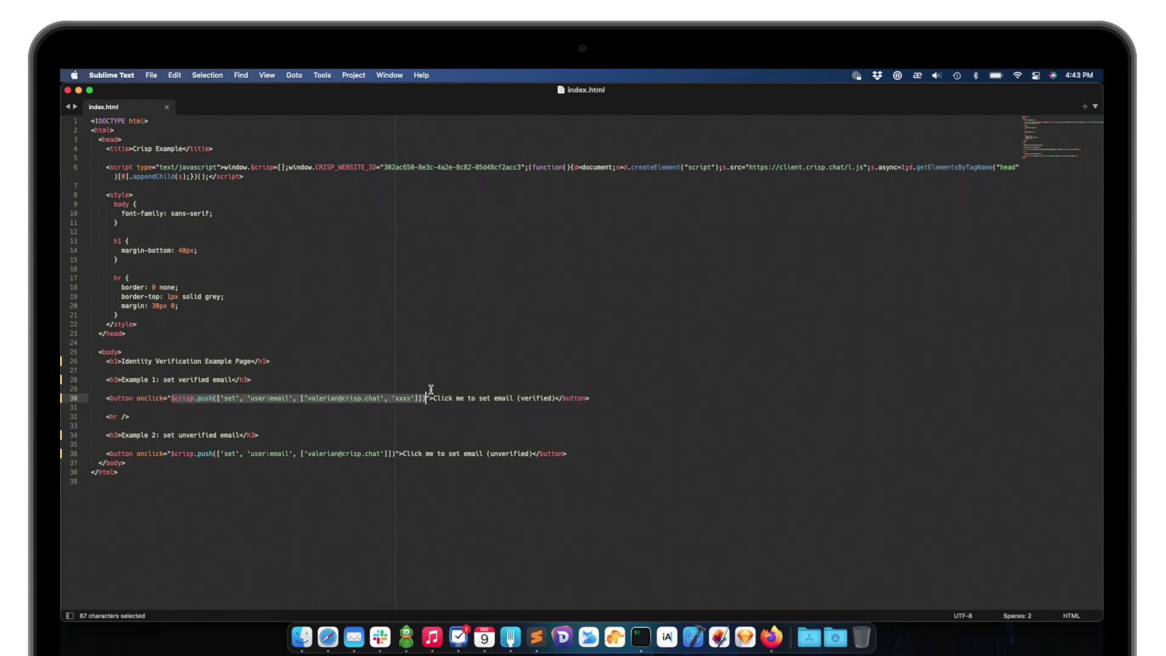
{"action": "left_click", "coordinate": [431, 389]}
{"action": "double_click", "coordinate": [403, 399]}
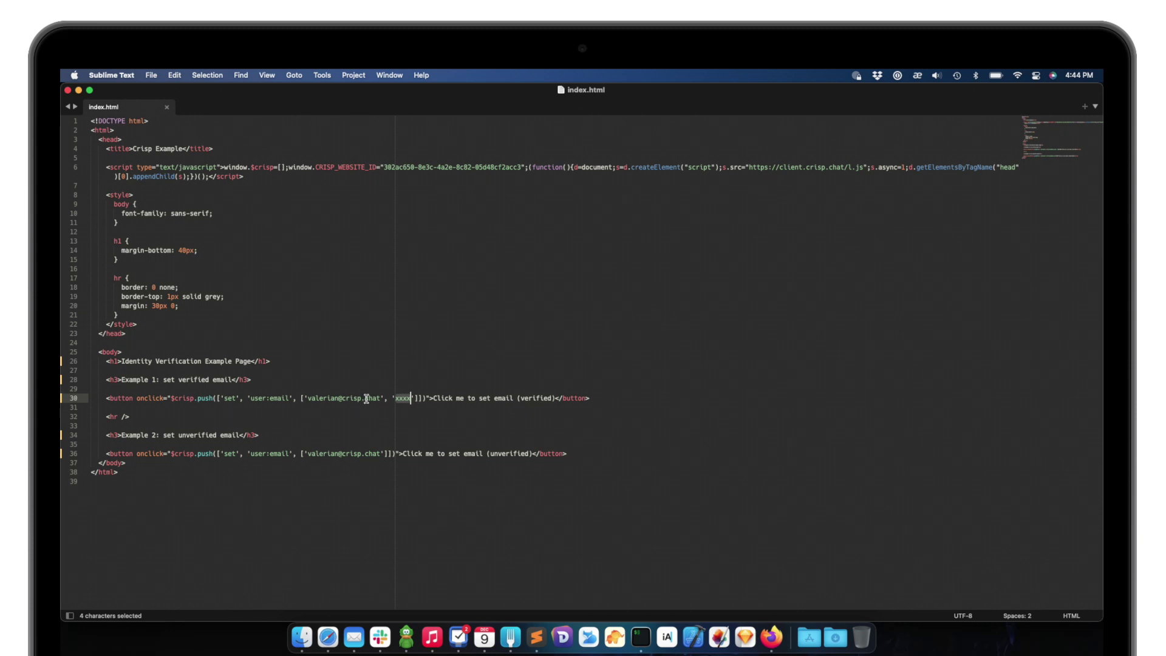
{"action": "left_click_drag", "start_coordinate": [251, 398], "coordinate": [288, 399]}
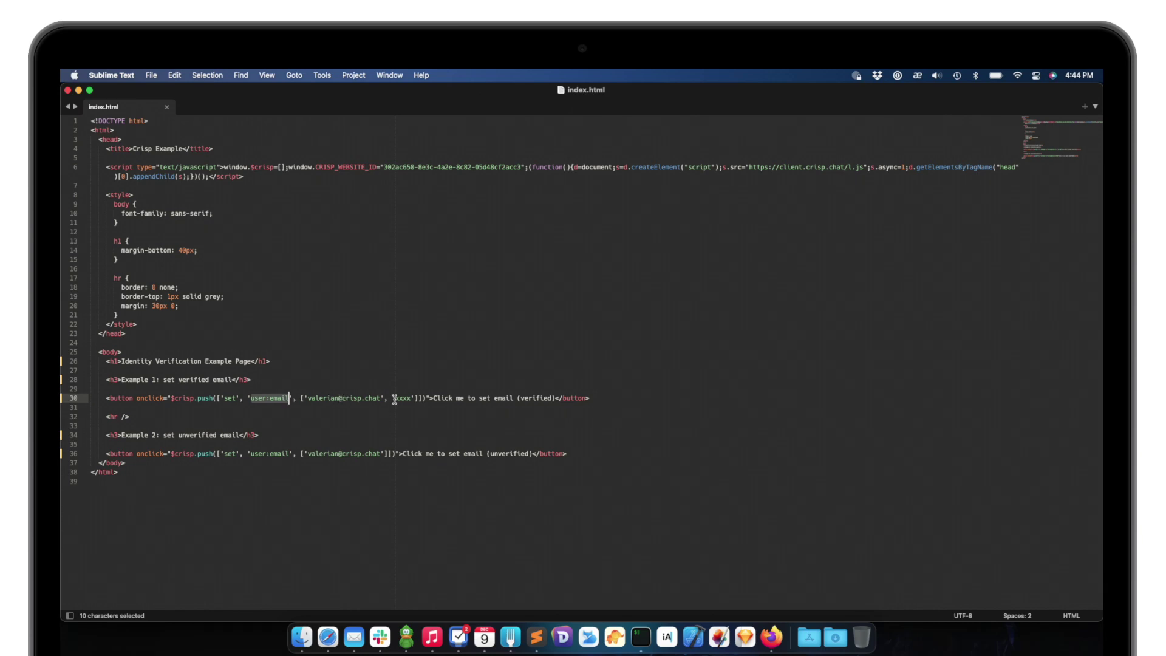
{"action": "left_click", "coordinate": [771, 633]}
{"action": "left_click", "coordinate": [283, 95]}
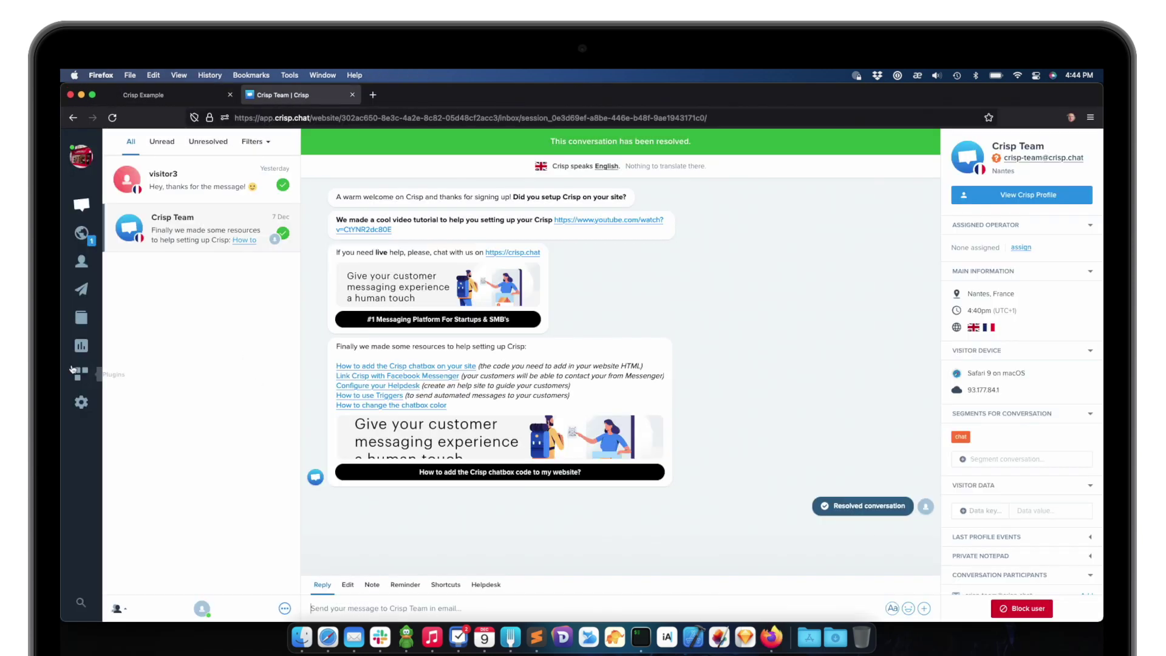
Copy the Acme Inc. secret key from Advanced configuration > Identity Verification
{"action": "left_click", "coordinate": [81, 402]}
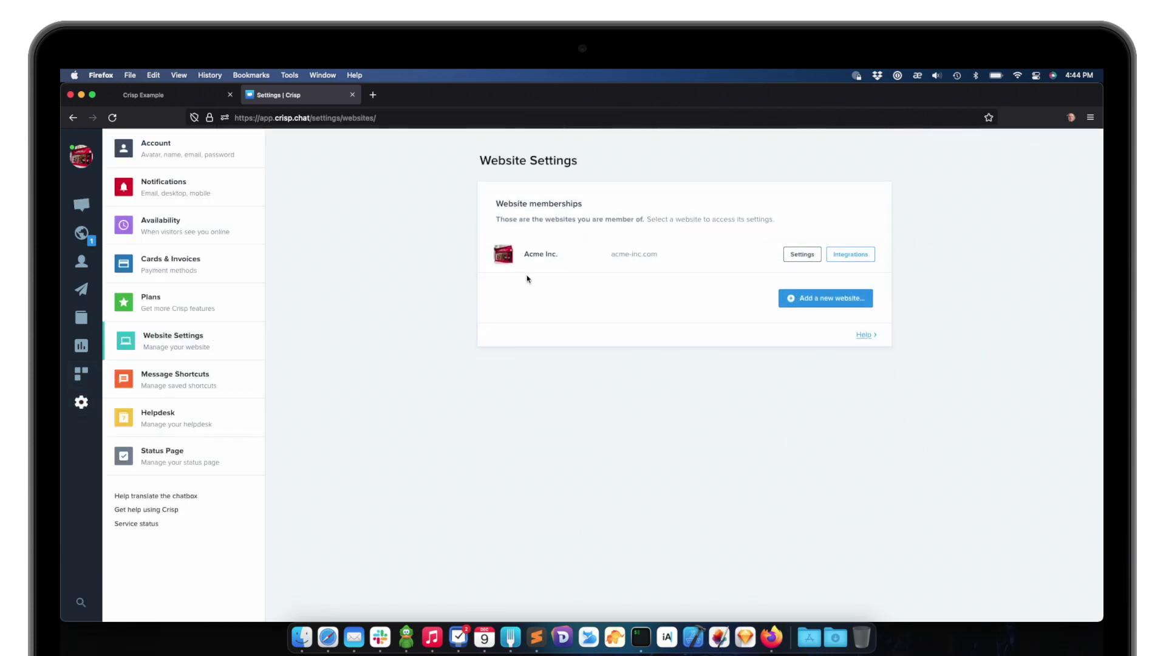
{"action": "left_click", "coordinate": [541, 254]}
{"action": "scroll", "coordinate": [541, 254], "scroll_direction": "down", "scroll_amount": 8}
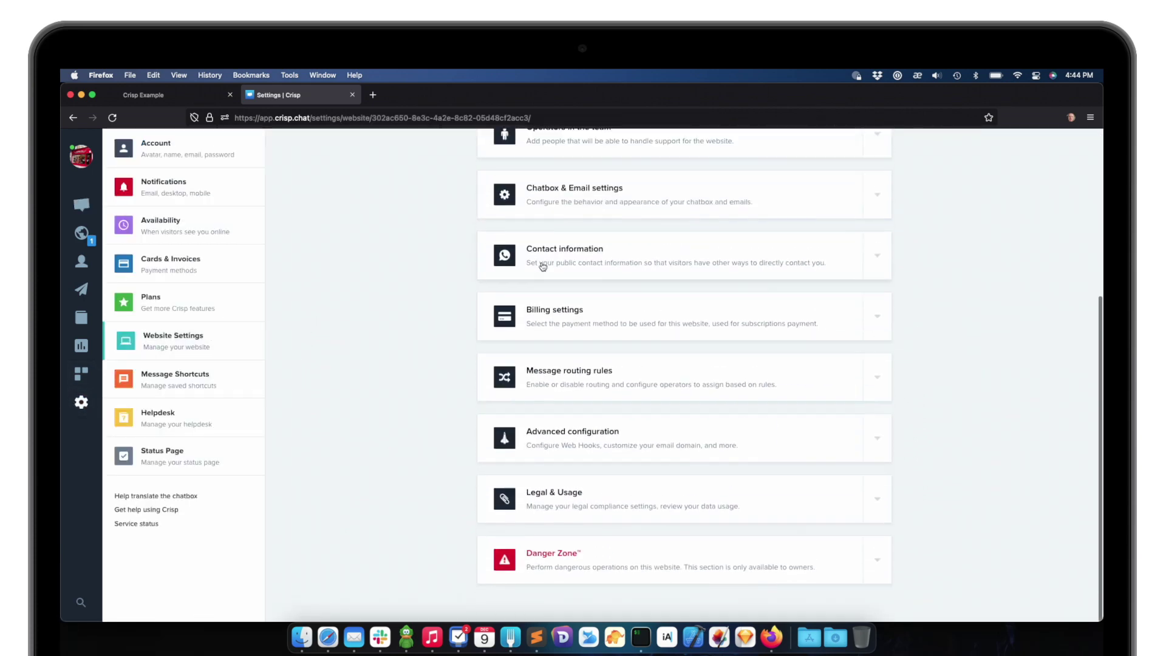
{"action": "left_click", "coordinate": [547, 447]}
{"action": "left_click", "coordinate": [599, 435]}
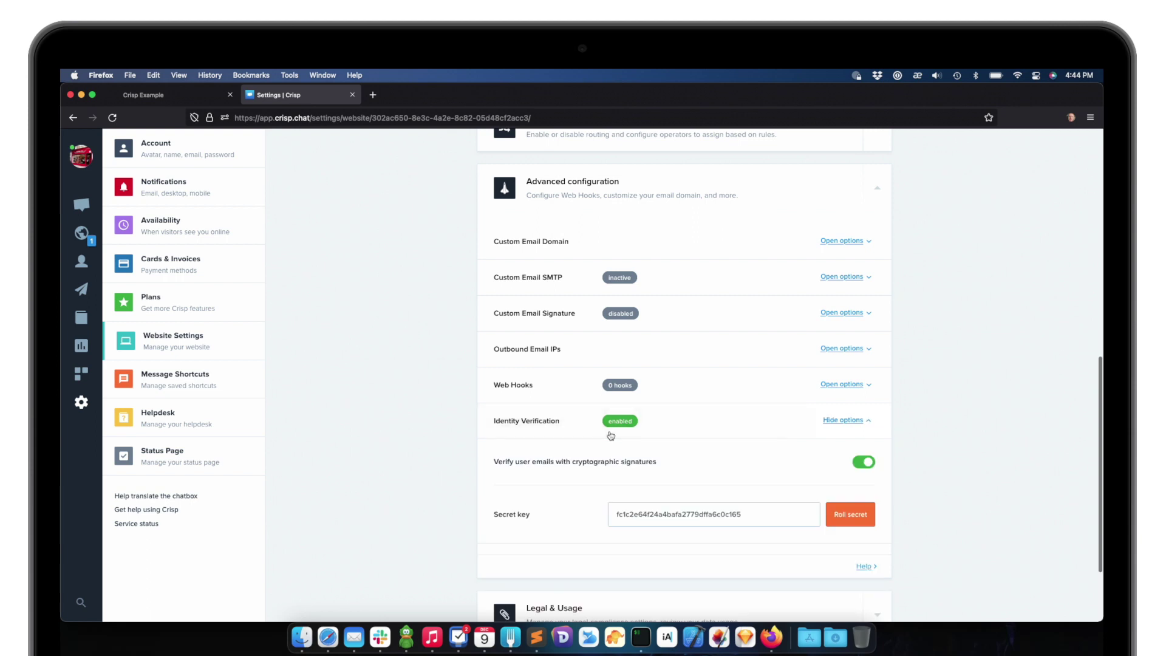
{"action": "left_click", "coordinate": [706, 522]}
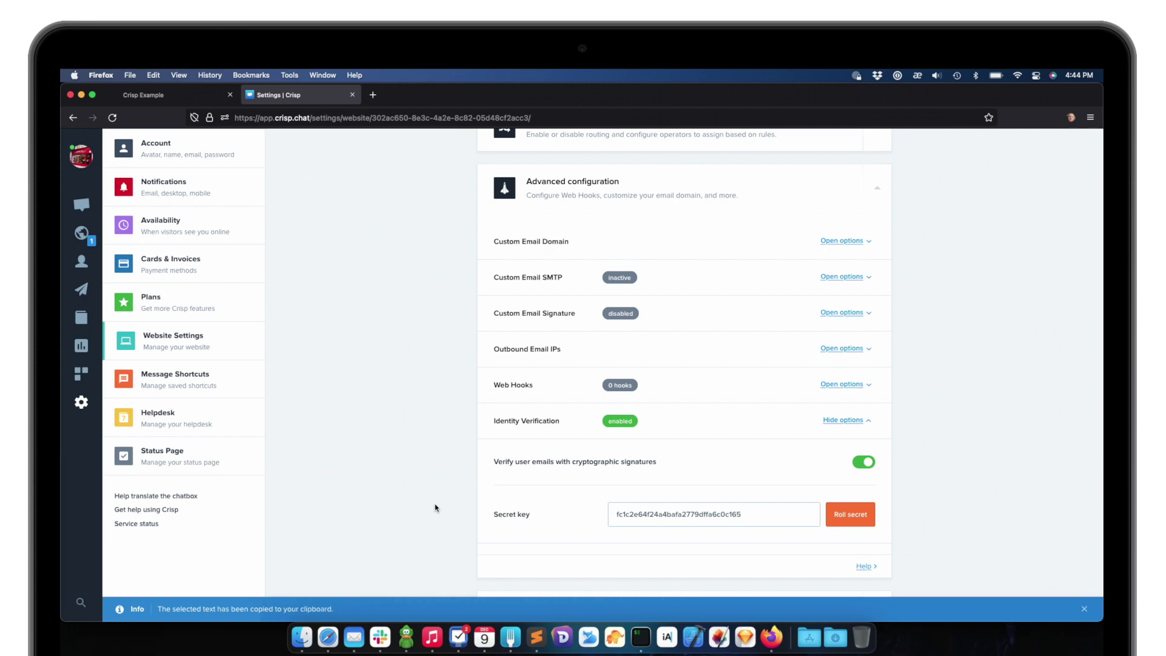
{"action": "left_click", "coordinate": [337, 633]}
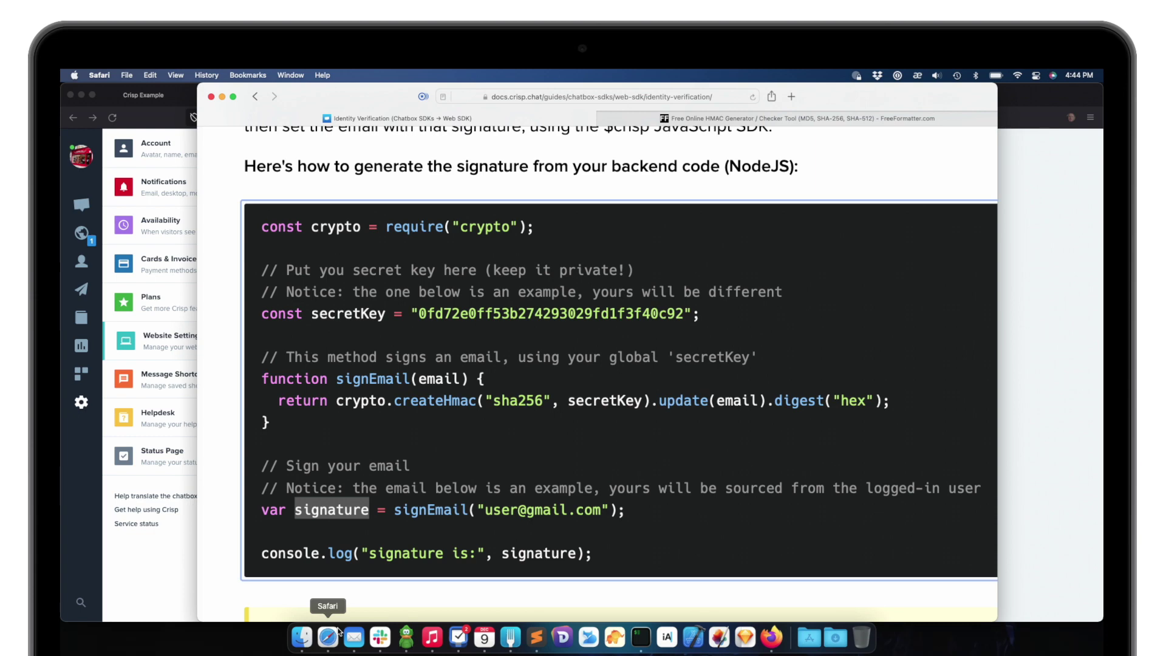
Paste the Crisp secret key, enter the test email address, and compute the SHA256 HMAC
{"action": "left_click", "coordinate": [754, 120]}
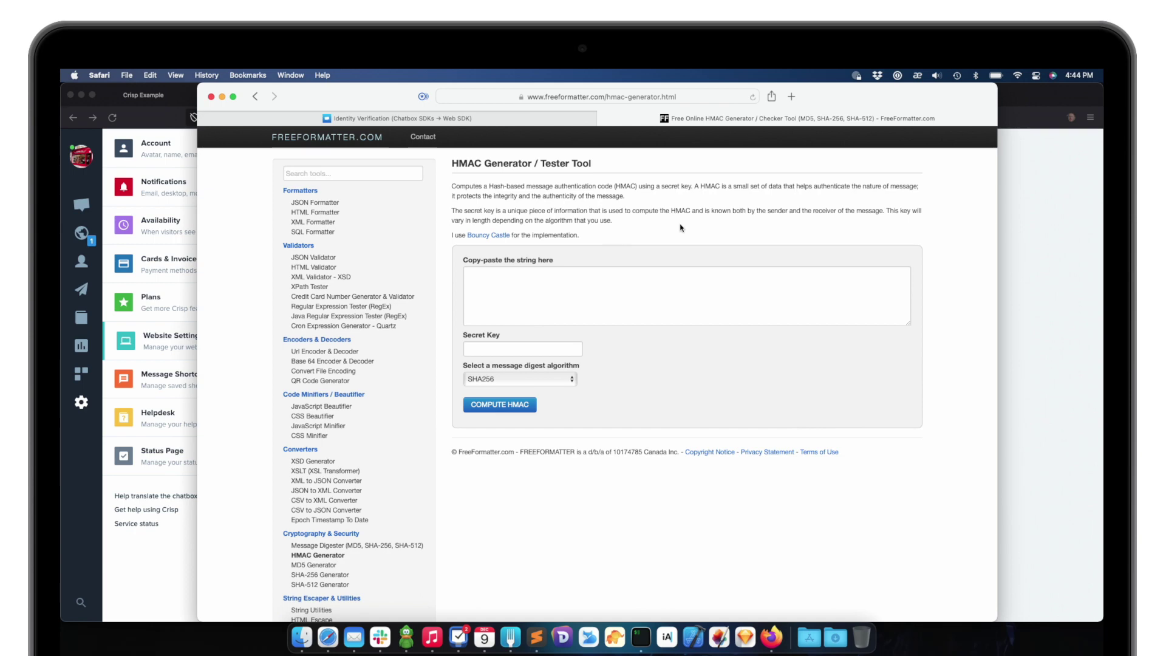
{"action": "scroll", "coordinate": [680, 228], "scroll_direction": "up", "scroll_amount": 5}
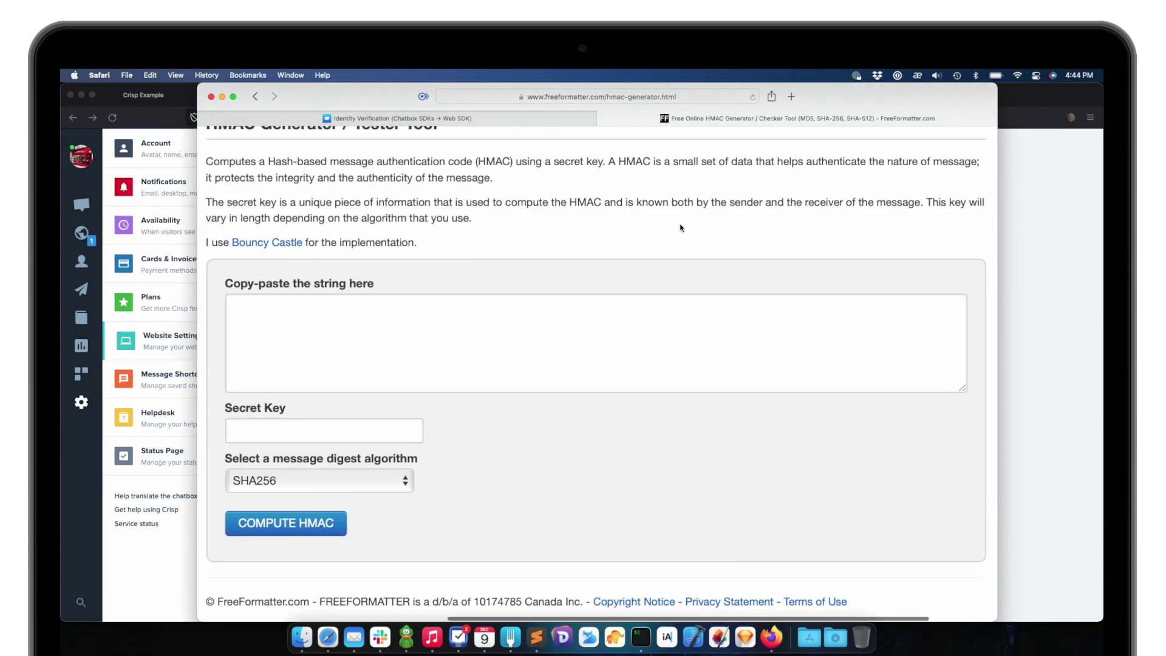
{"action": "scroll", "coordinate": [681, 227], "scroll_direction": "up", "scroll_amount": 1}
{"action": "scroll", "coordinate": [681, 228], "scroll_direction": "up", "scroll_amount": 1}
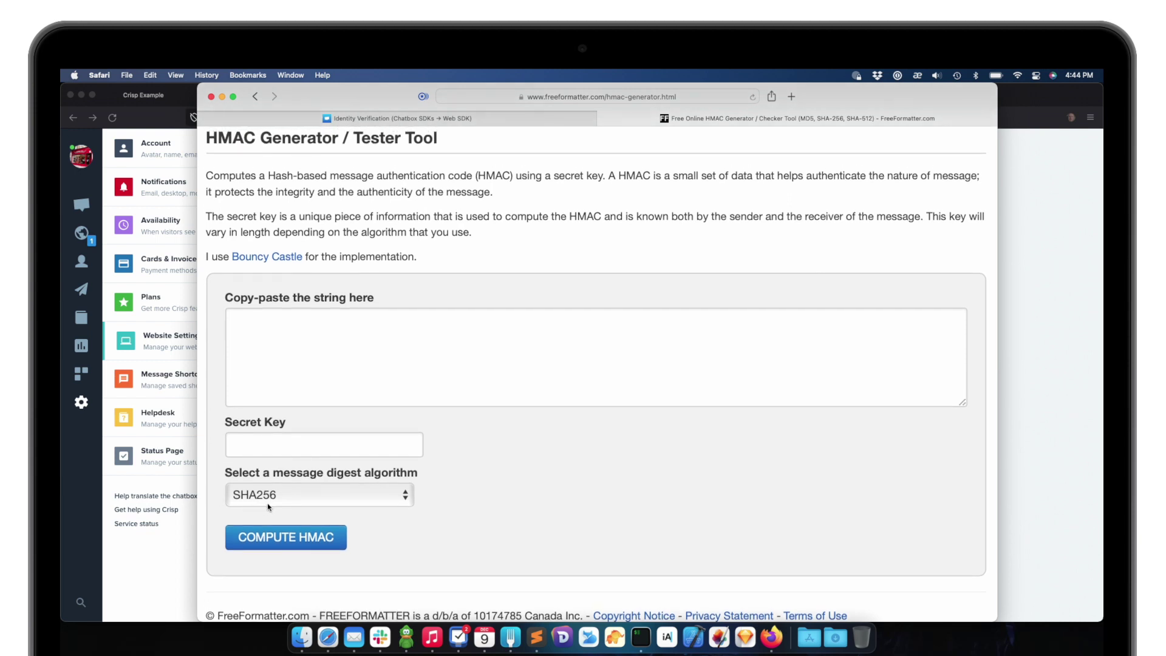
{"action": "left_click", "coordinate": [280, 449]}
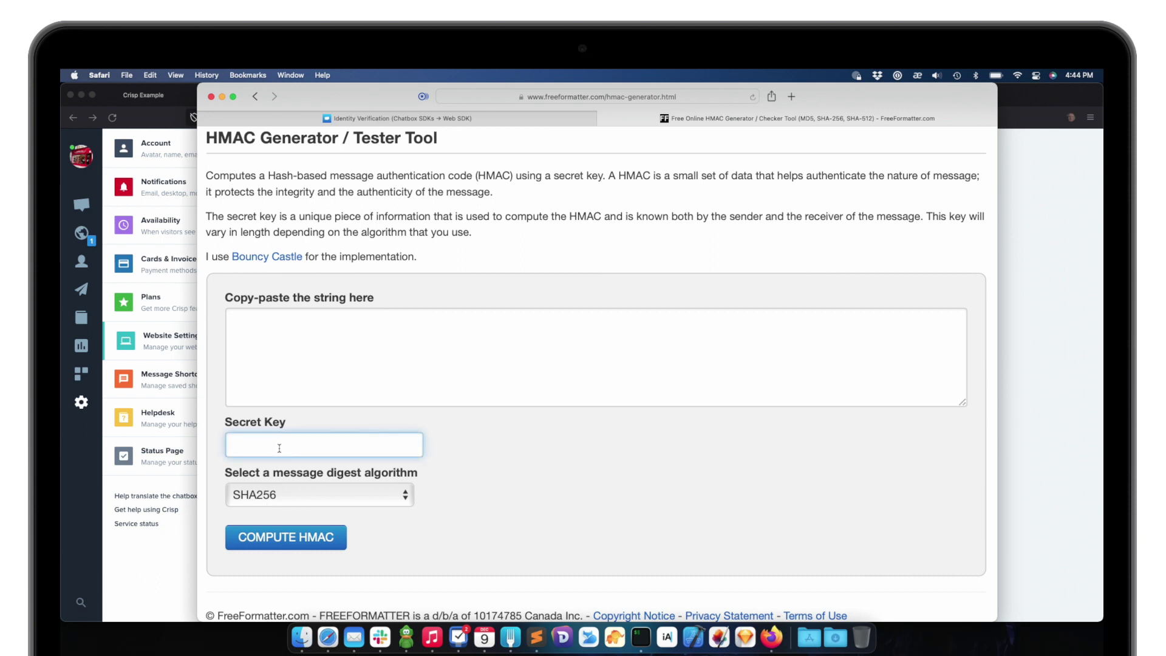
{"action": "key", "text": "super+v"}
{"action": "key", "text": "super+Left"}
{"action": "left_click", "coordinate": [472, 453]}
{"action": "left_click", "coordinate": [441, 371]}
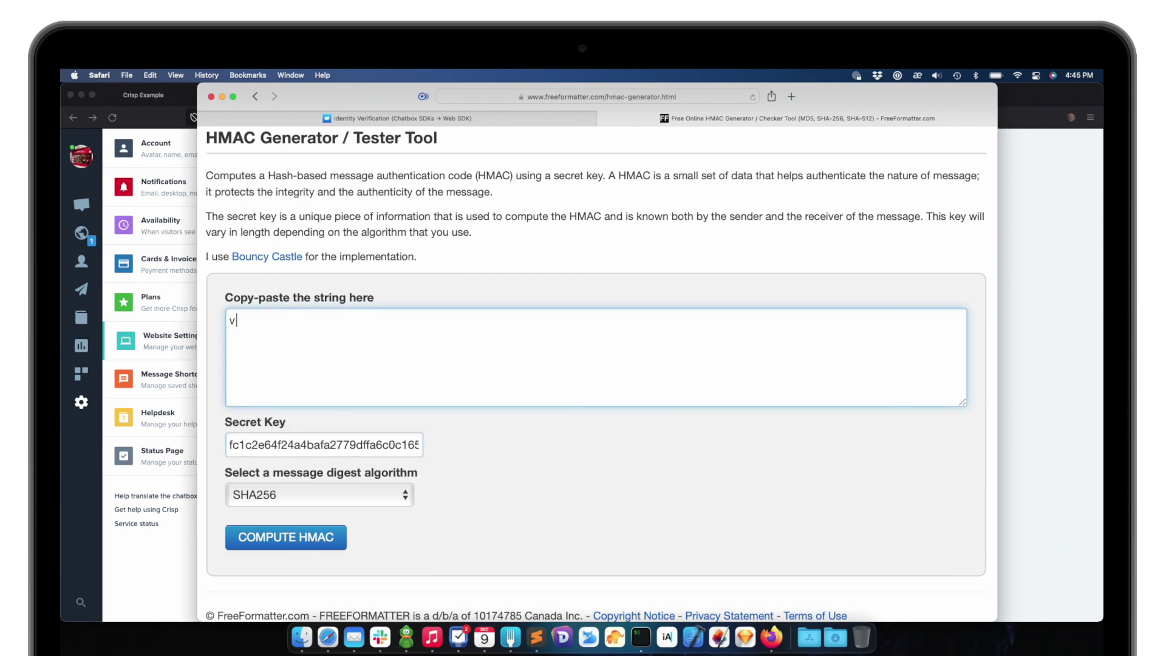
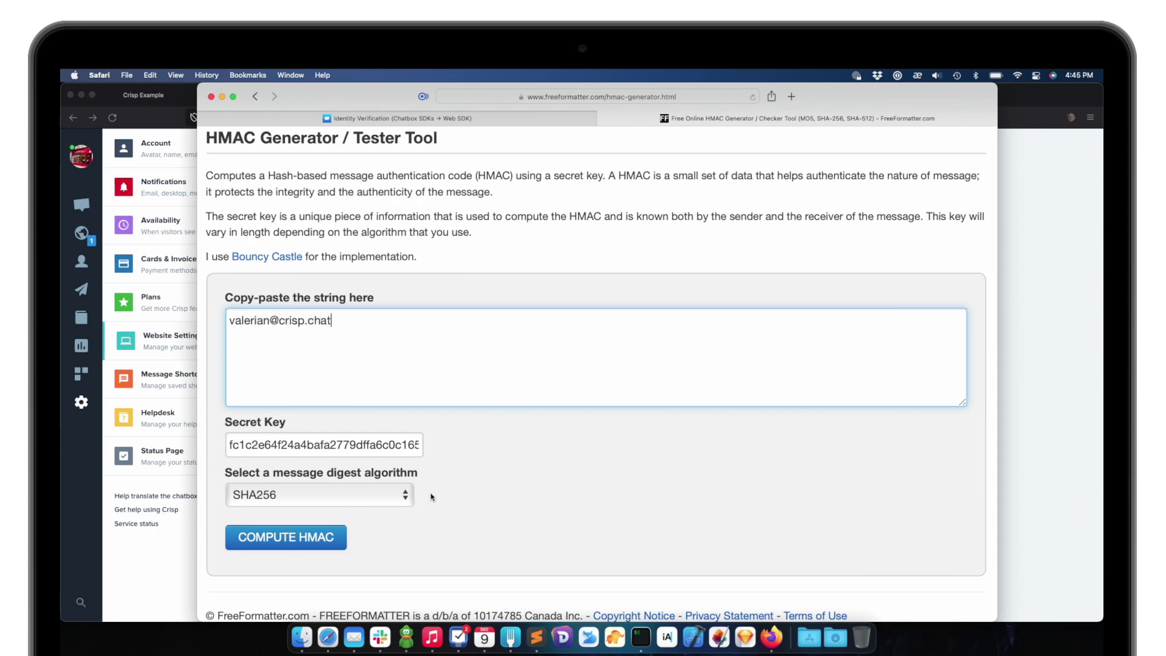
{"action": "left_click", "coordinate": [341, 537]}
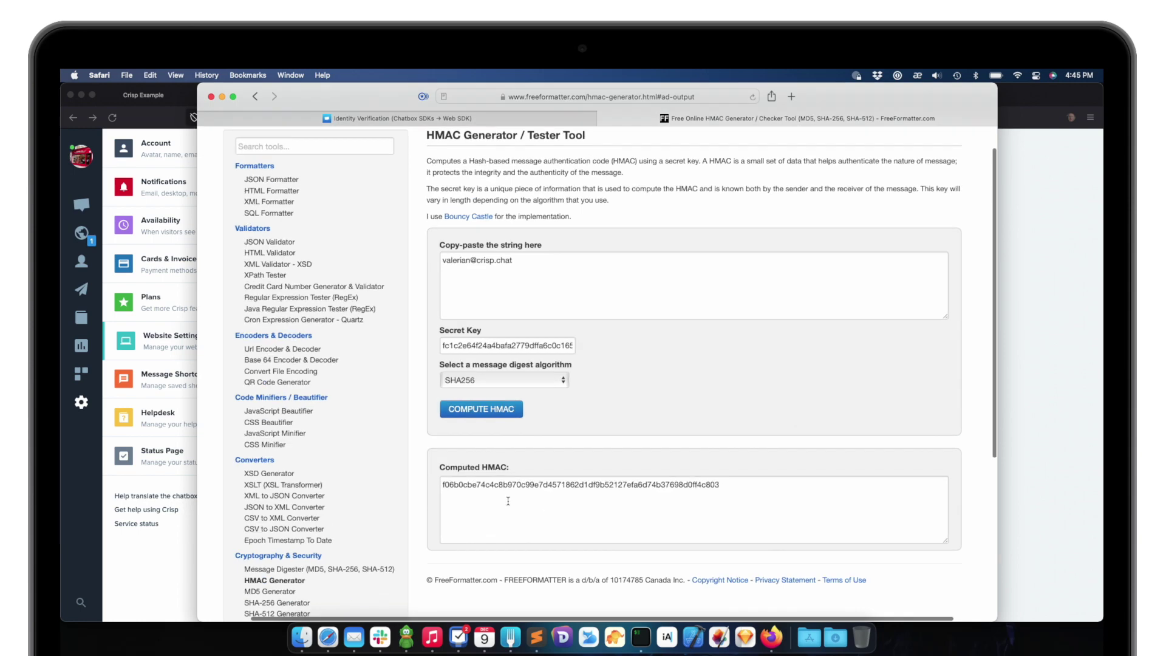
Check the email and Secret Key inputs, then copy the computed HMAC hash
{"action": "scroll", "coordinate": [544, 485], "scroll_direction": "up", "scroll_amount": 5}
{"action": "left_click", "coordinate": [585, 361]}
{"action": "key", "text": "super+a"}
{"action": "scroll", "coordinate": [583, 377], "scroll_direction": "up", "scroll_amount": 3}
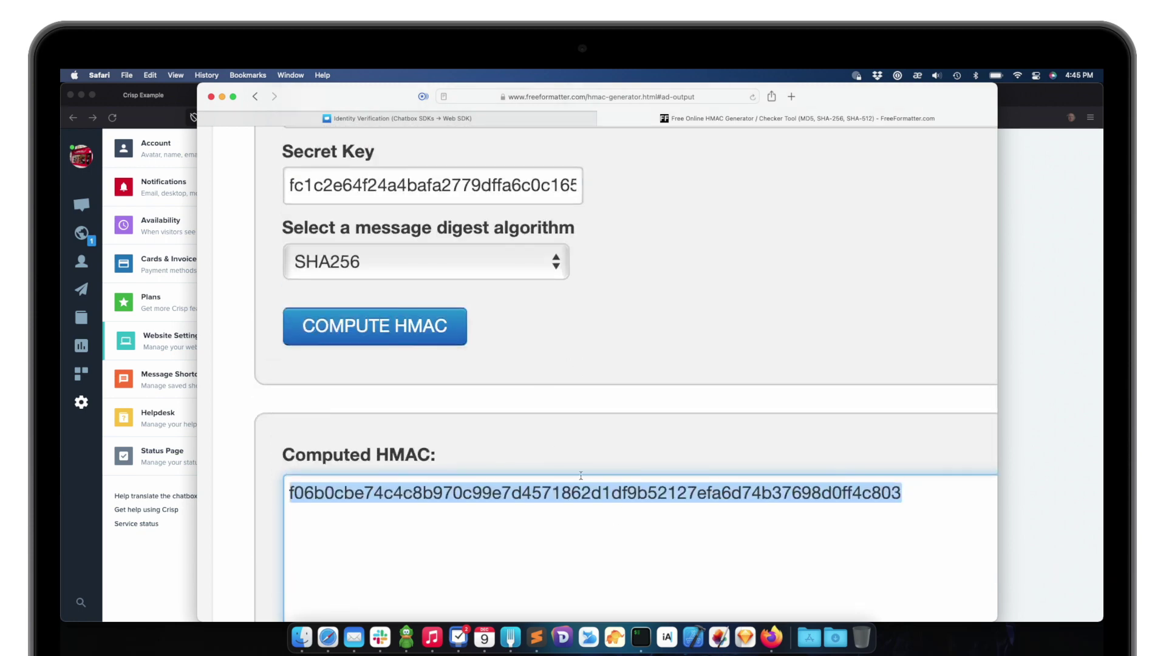
{"action": "scroll", "coordinate": [576, 486], "scroll_direction": "up", "scroll_amount": 4}
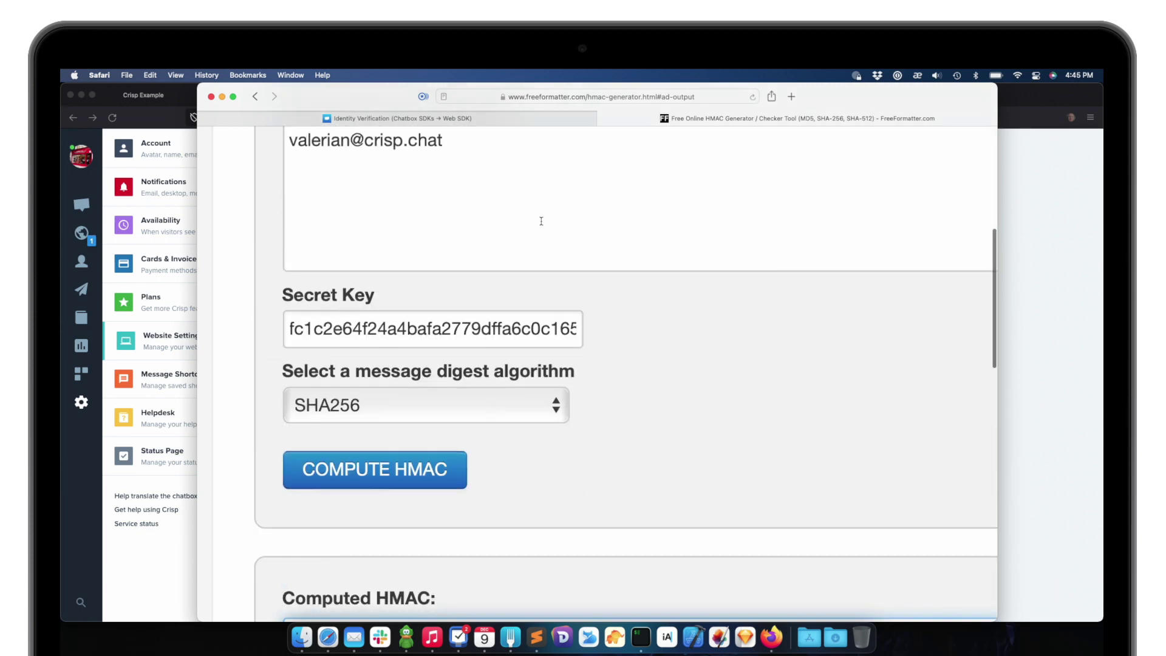
{"action": "left_click", "coordinate": [525, 190]}
{"action": "left_click_drag", "start_coordinate": [445, 159], "coordinate": [285, 158]}
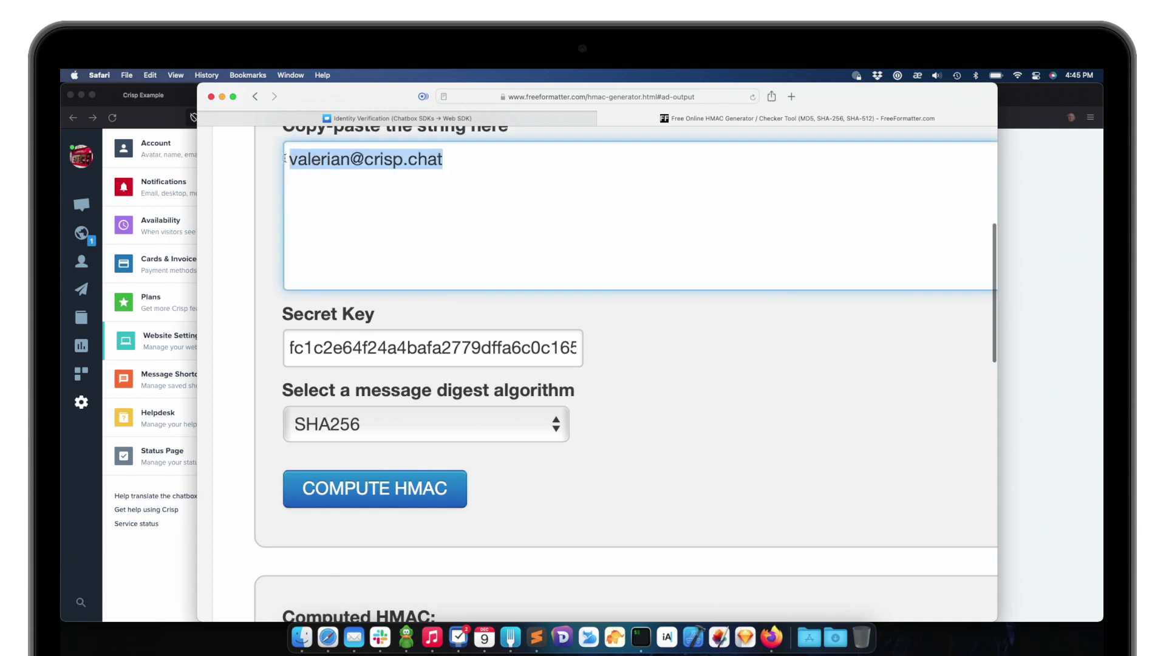
{"action": "left_click", "coordinate": [340, 350]}
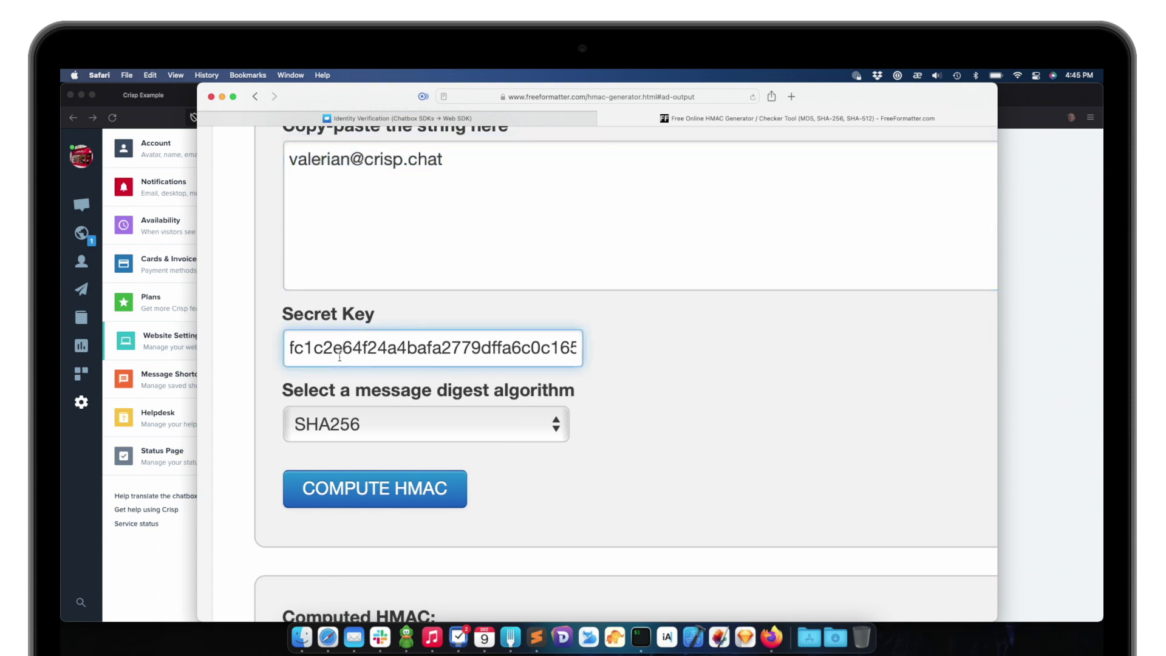
{"action": "left_click_drag", "start_coordinate": [449, 160], "coordinate": [291, 161]}
{"action": "scroll", "coordinate": [393, 299], "scroll_direction": "down", "scroll_amount": 10}
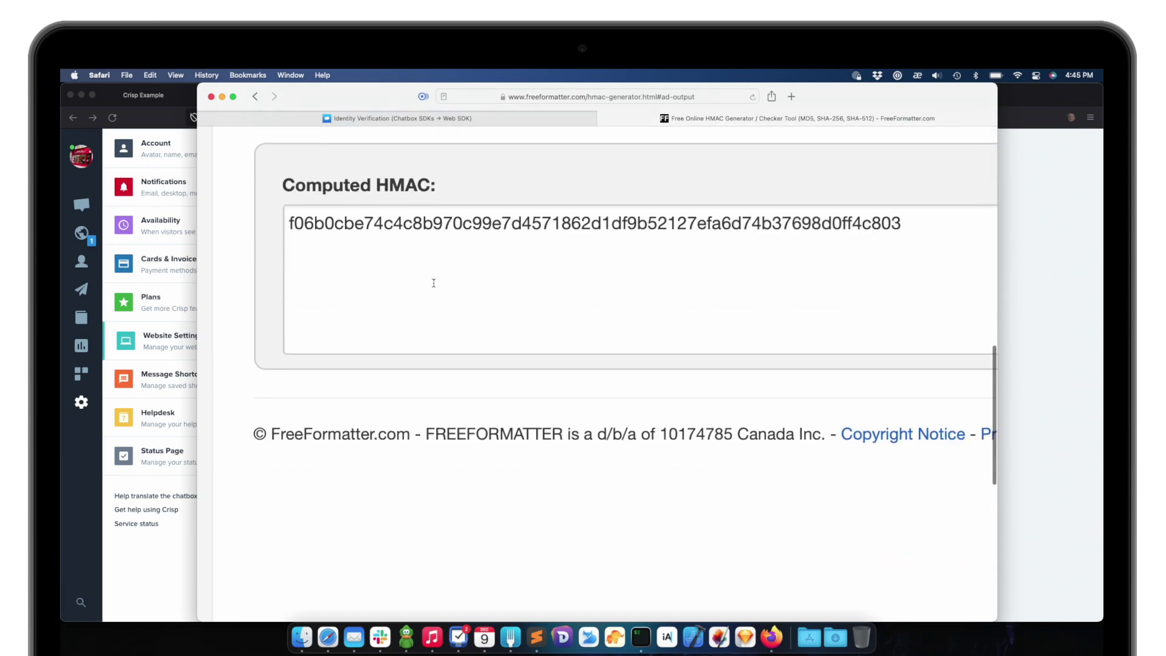
{"action": "left_click", "coordinate": [400, 244]}
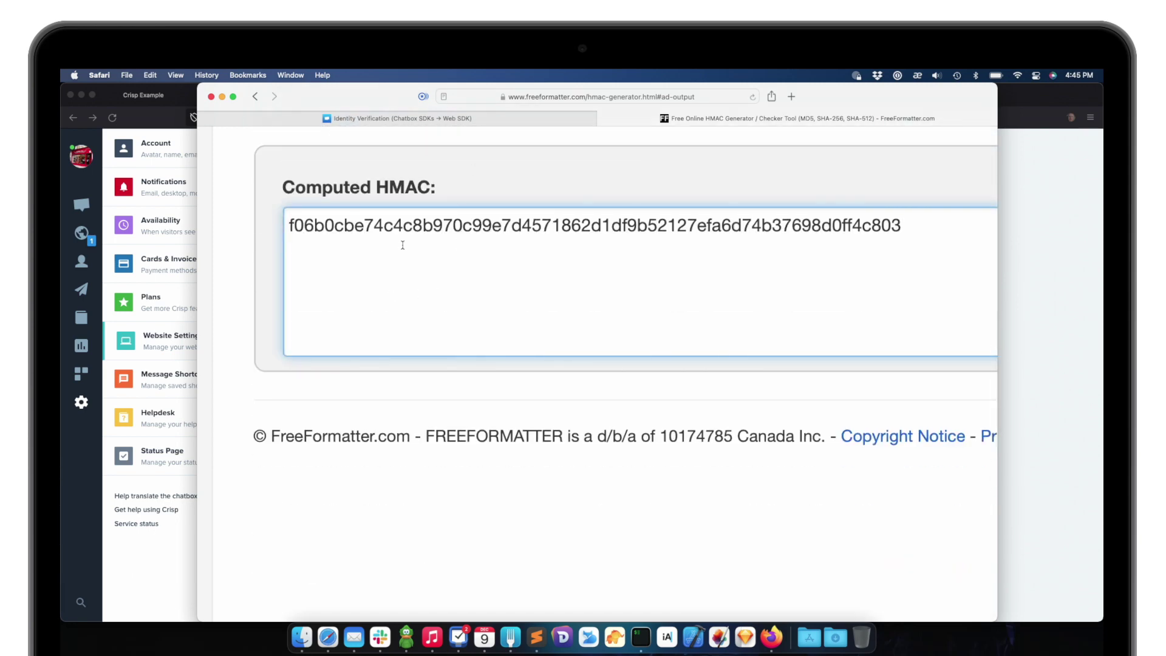
{"action": "double_click", "coordinate": [414, 226]}
{"action": "key", "text": "super+c"}
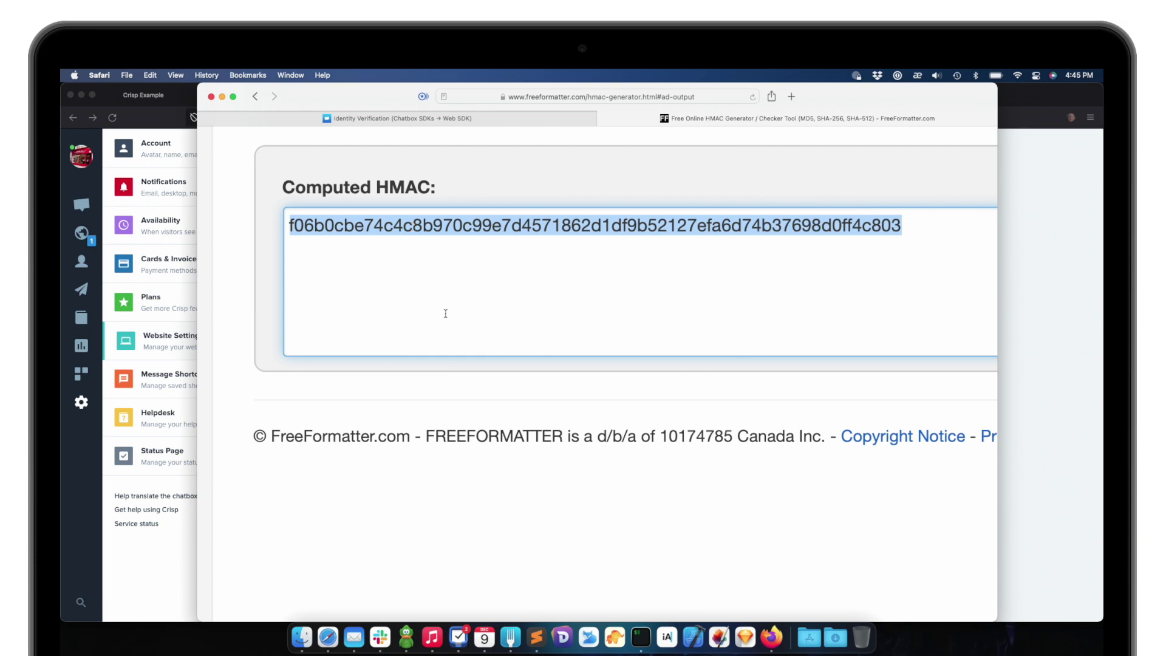
Replace the 'xxxx' placeholder on line 30 with the HMAC and save index.html
{"action": "left_click", "coordinate": [536, 636]}
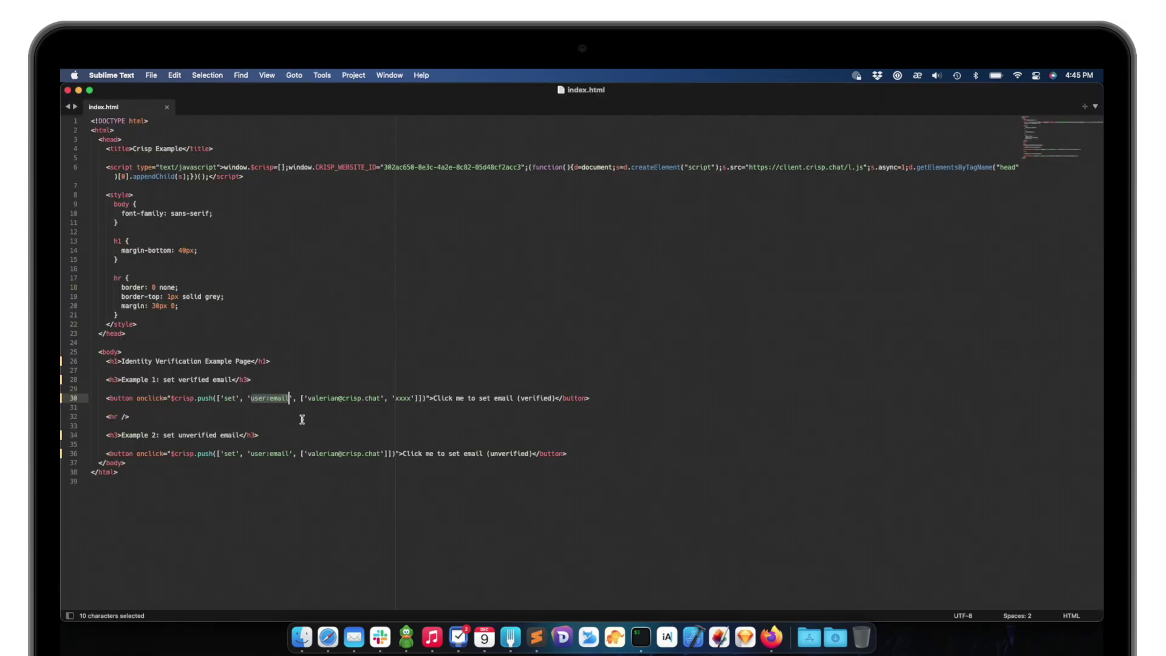
{"action": "double_click", "coordinate": [401, 399]}
{"action": "key", "text": "super+v"}
{"action": "key", "text": "super+s"}
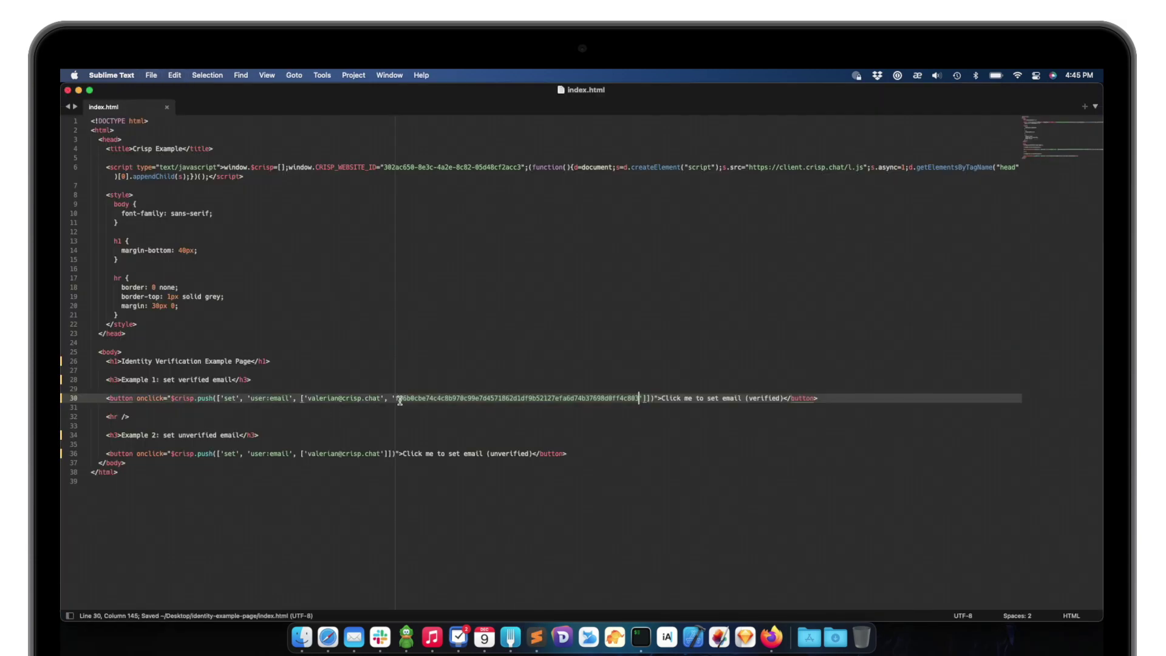
{"action": "left_click", "coordinate": [454, 370]}
{"action": "left_click", "coordinate": [772, 636]}
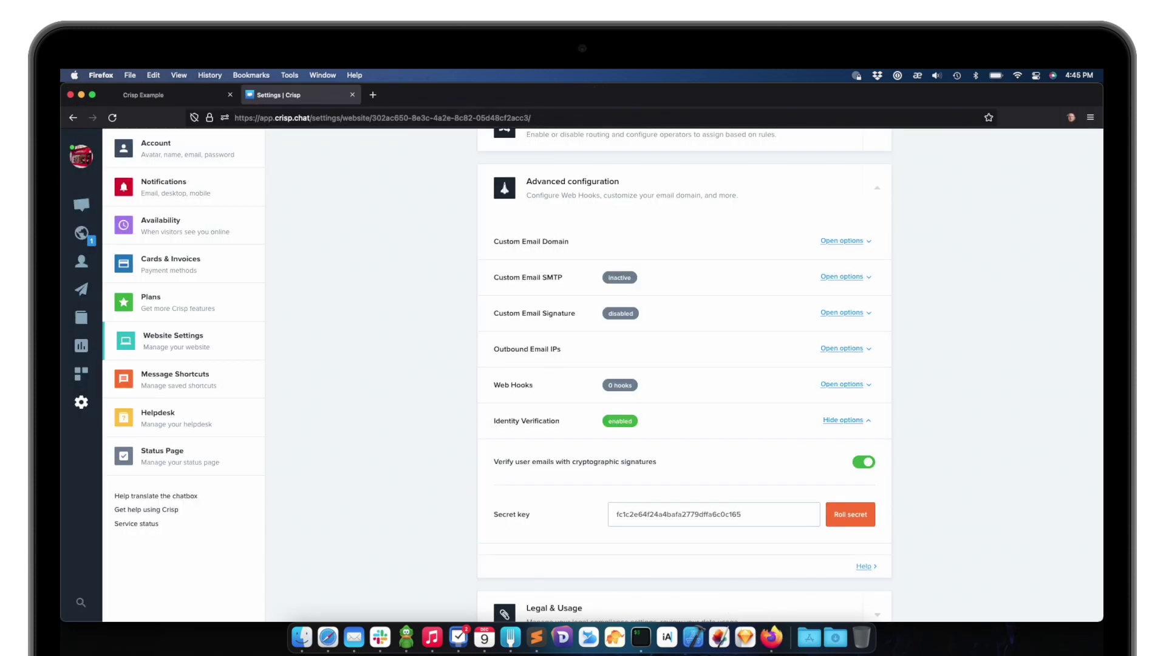
Send a 'Hey' message from the test page's chat window
{"action": "key", "text": "ctrl+Tab"}
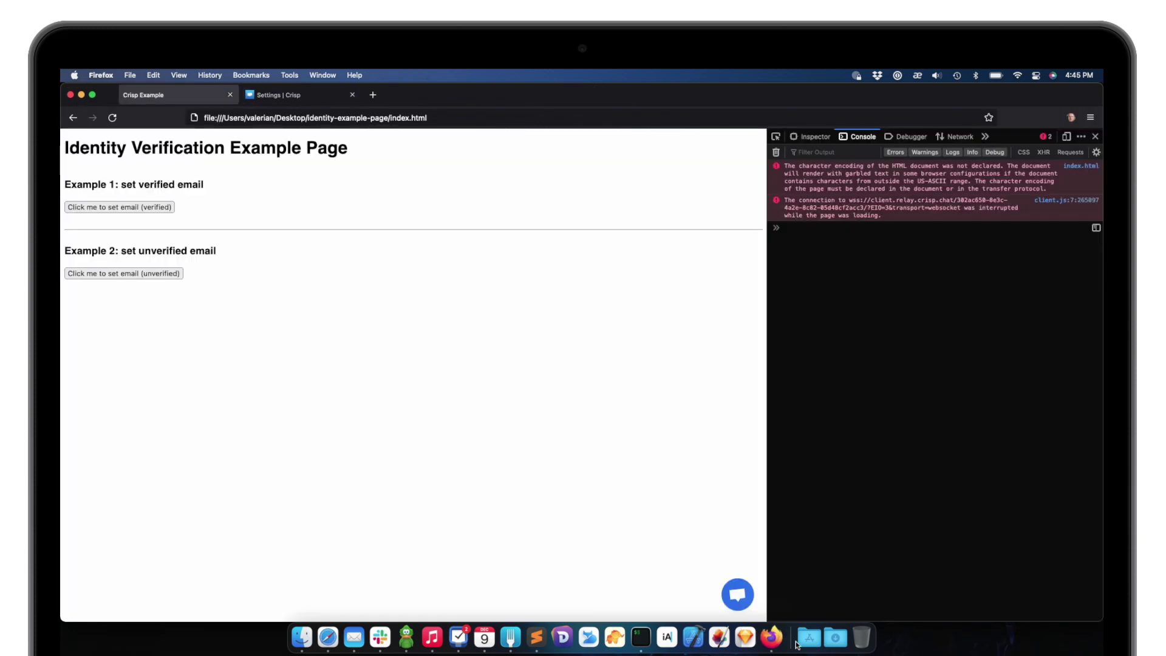
{"action": "left_click", "coordinate": [735, 596]}
{"action": "type", "text": "Hey"}
{"action": "key", "text": "Return"}
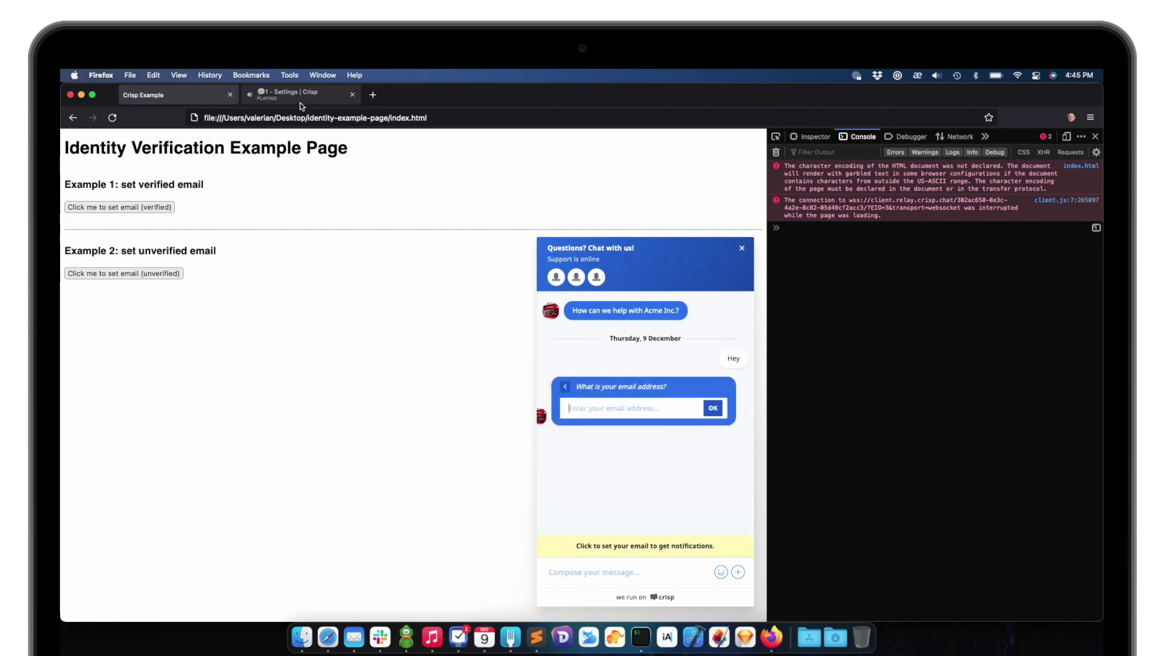
Open the new visitor12 conversation in the Crisp inbox, then return to the test page
{"action": "left_click", "coordinate": [267, 95]}
{"action": "left_click", "coordinate": [87, 212]}
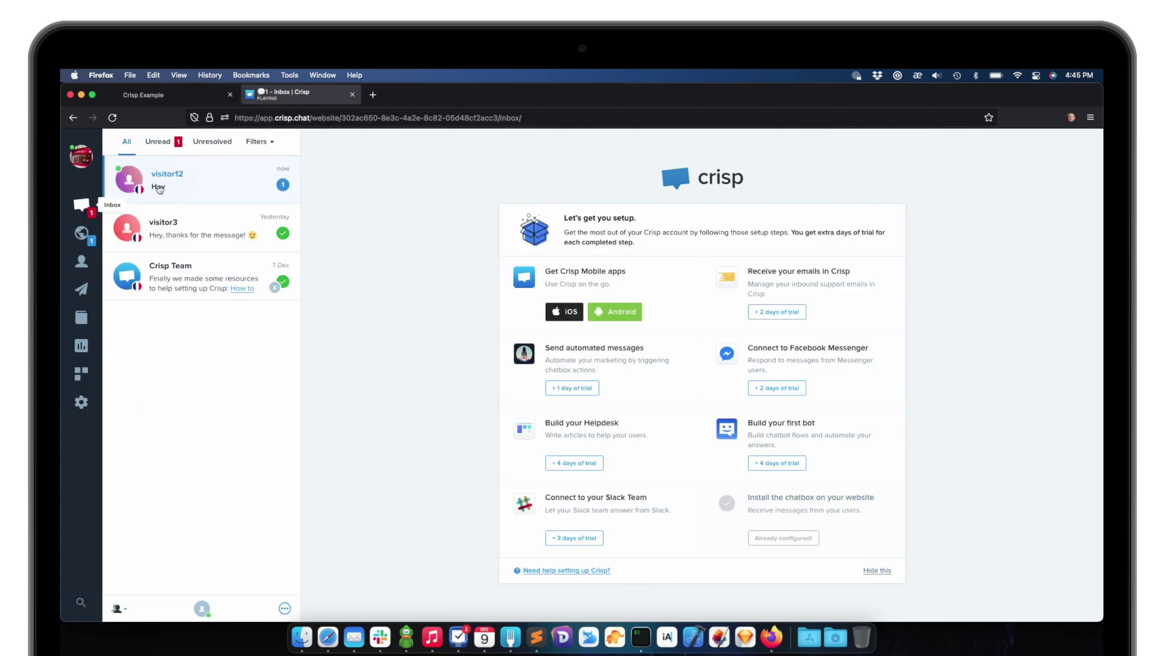
{"action": "left_click", "coordinate": [183, 180]}
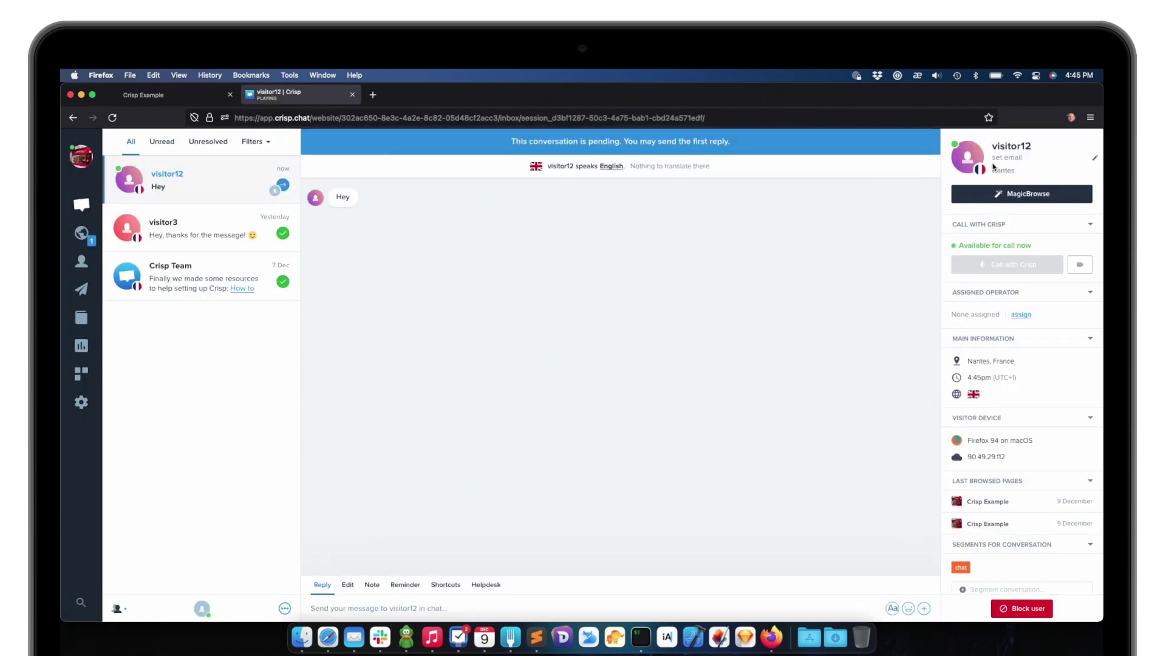
{"action": "key", "text": "ctrl+shift+Tab"}
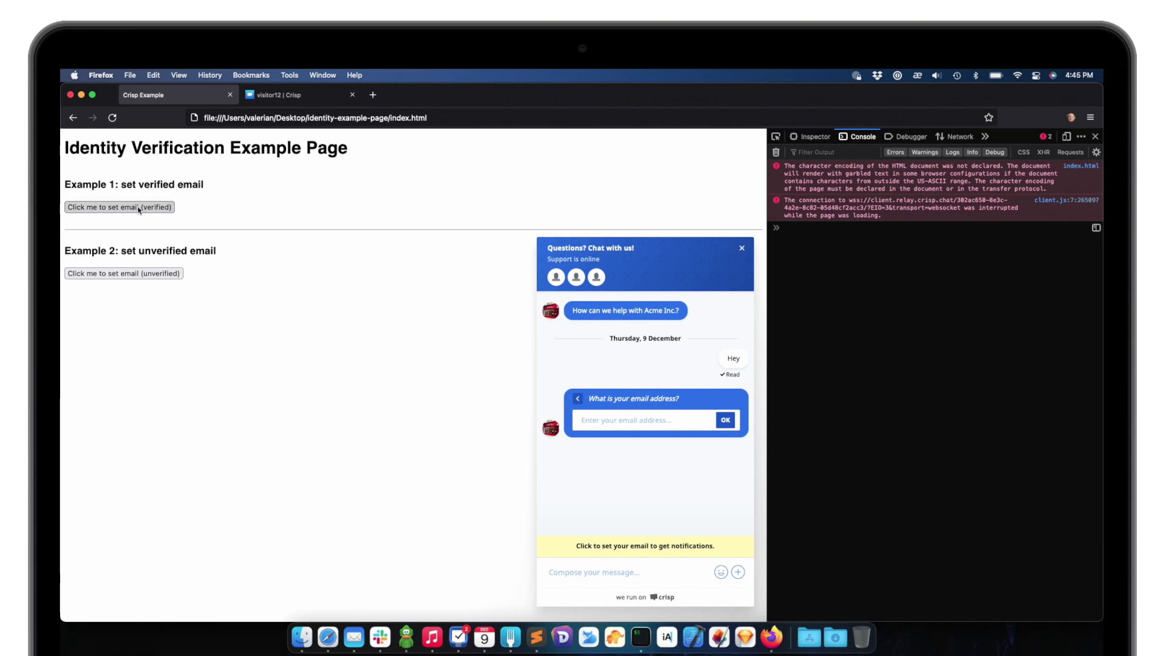
Set the signed email via 'Click me to set email (verified)' and confirm the inbox's green verified check
{"action": "left_click", "coordinate": [139, 208]}
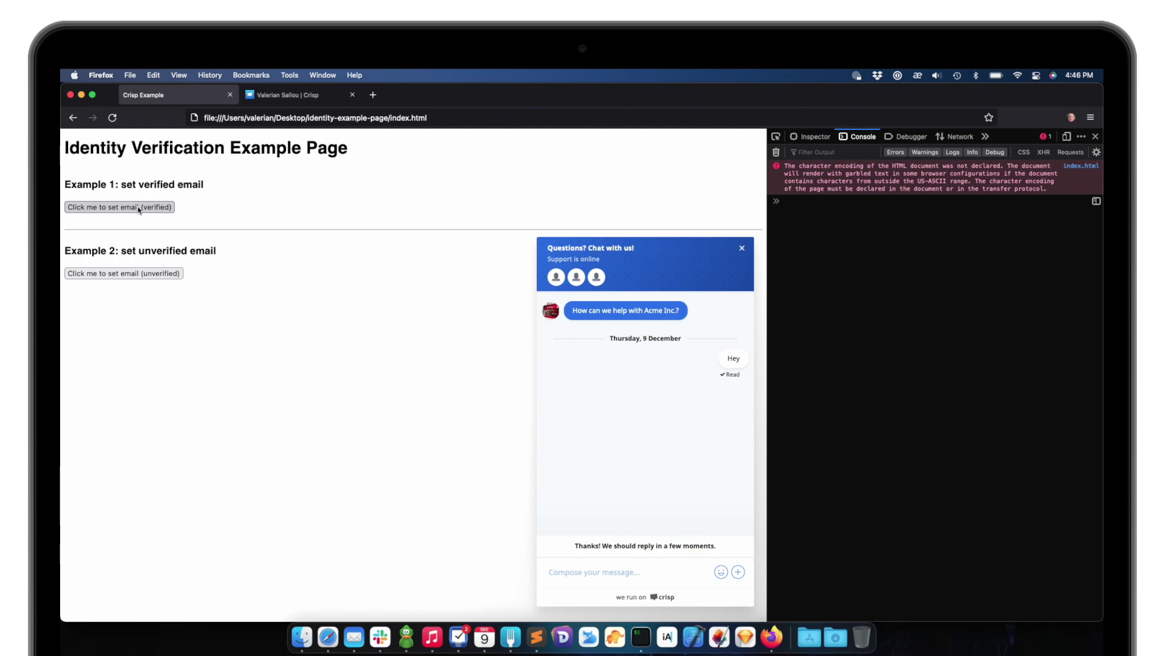
{"action": "key", "text": "ctrl+Tab"}
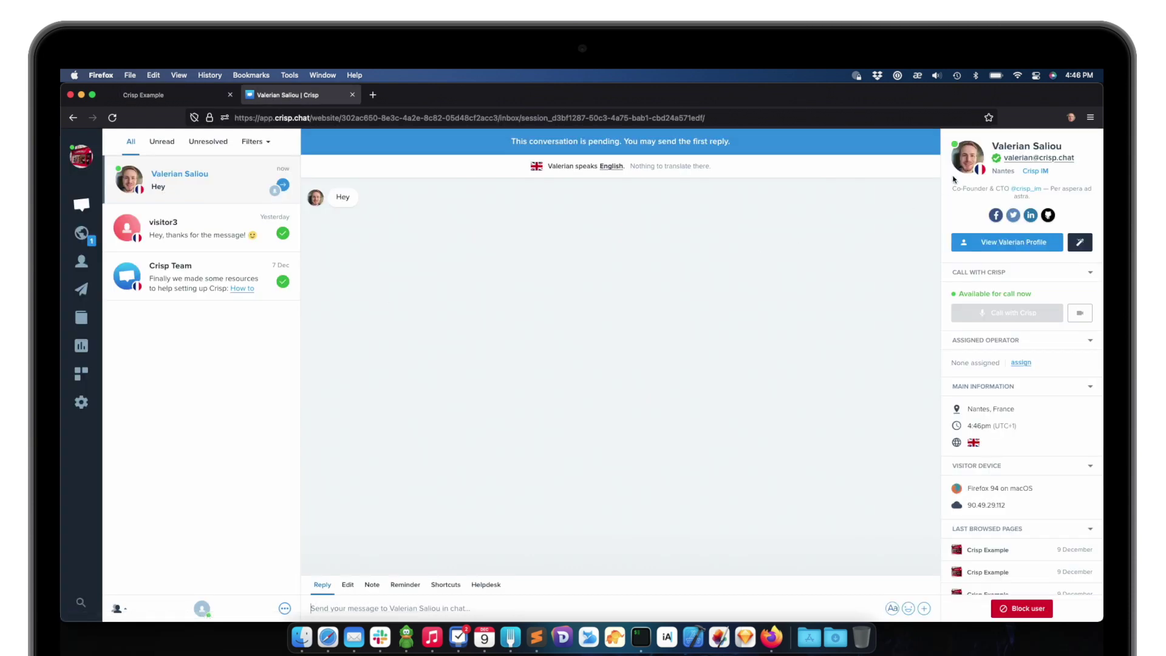
{"action": "scroll", "coordinate": [1074, 140], "scroll_direction": "up", "scroll_amount": 5}
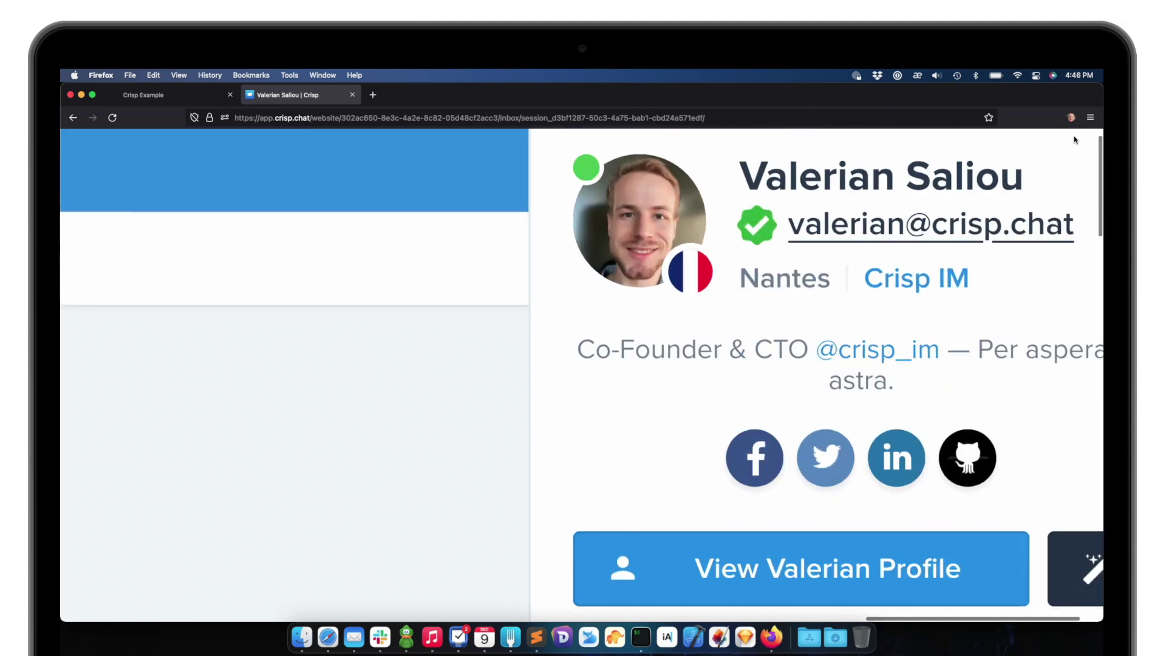
{"action": "mouse_move", "coordinate": [666, 235]}
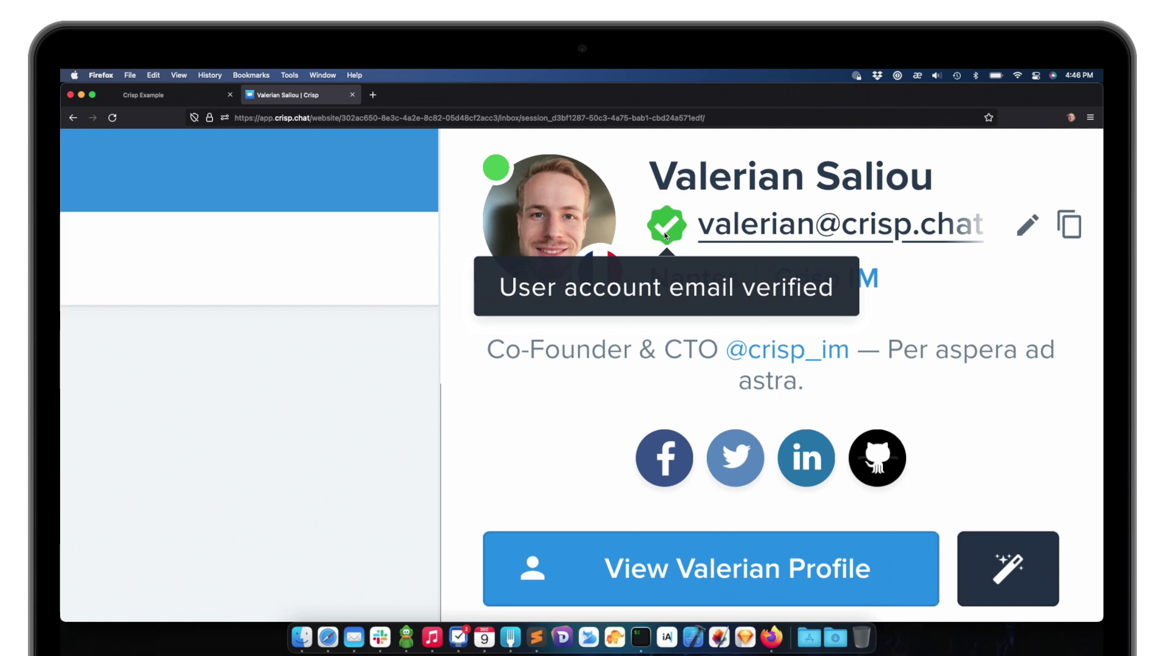
{"action": "key", "text": "super+0"}
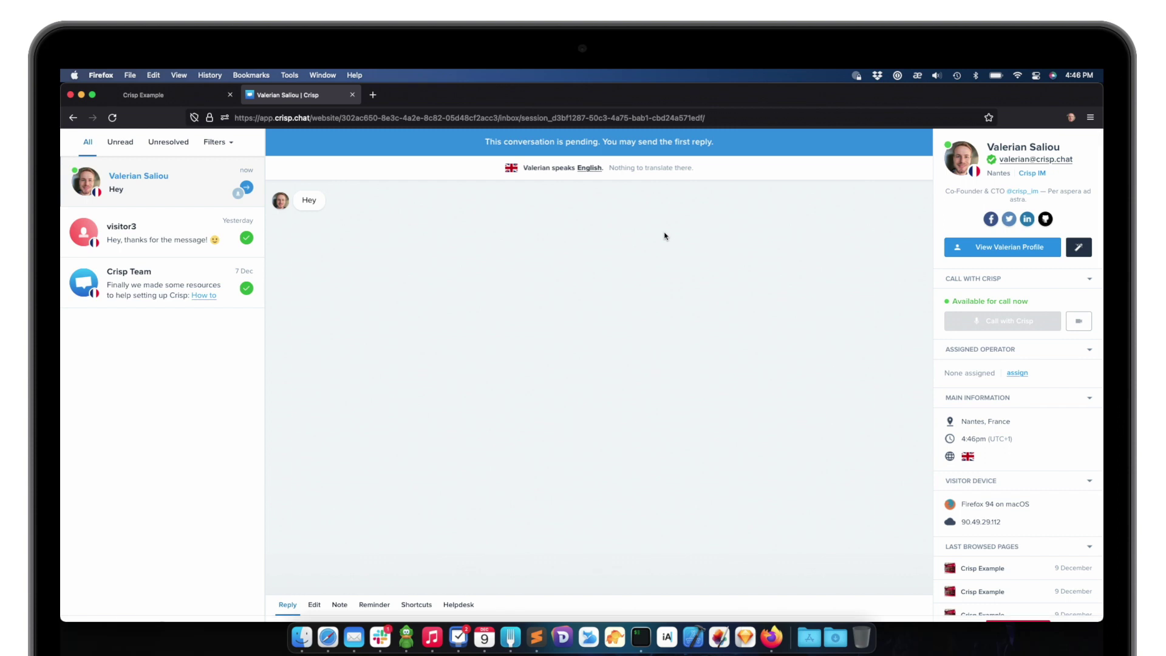
{"action": "key", "text": "ctrl+shift+Tab"}
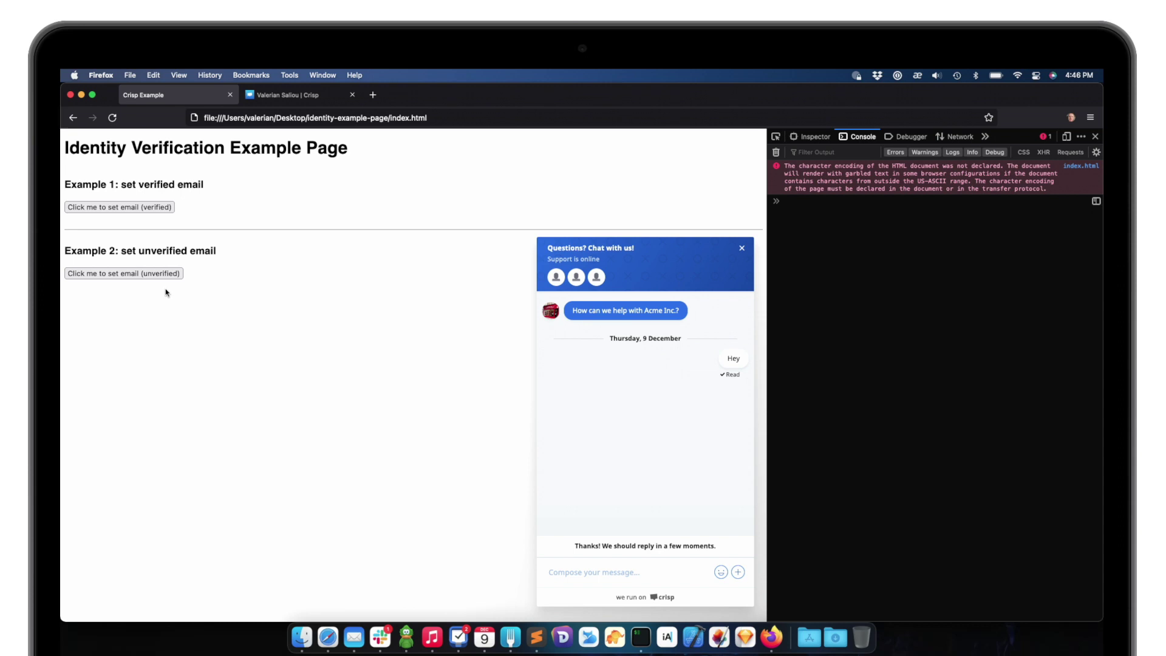
Run $crisp.do("session:reset") in the test page console to reset the chat session
{"action": "left_click", "coordinate": [285, 95]}
{"action": "mouse_move", "coordinate": [993, 159]}
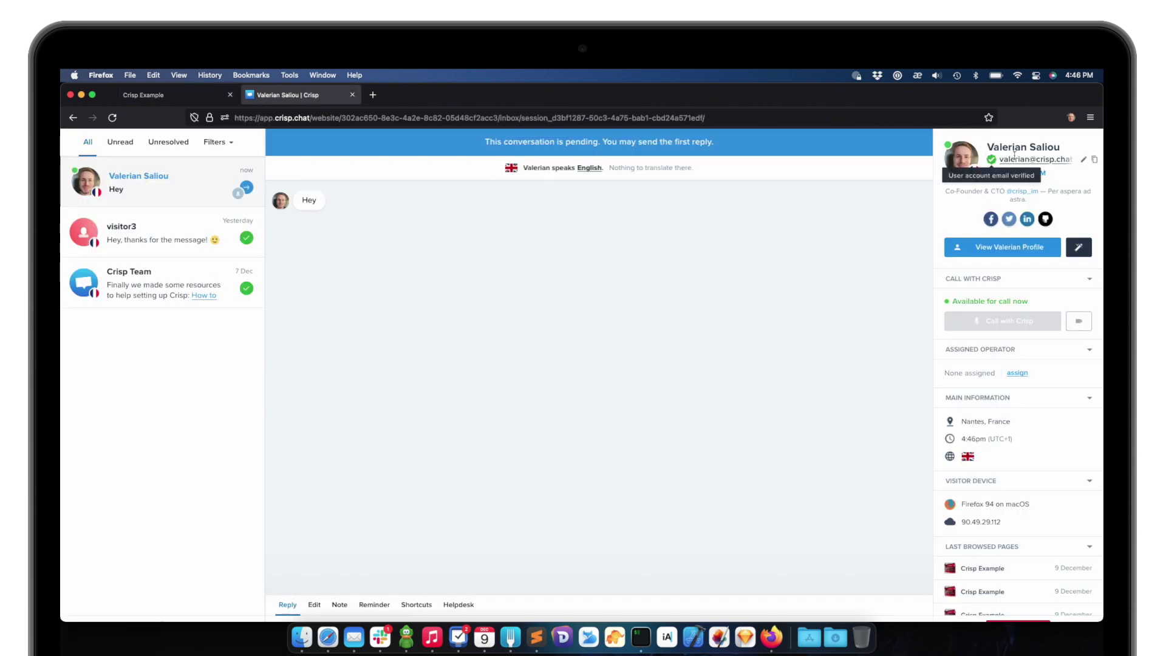
{"action": "key", "text": "ctrl+shift+Tab"}
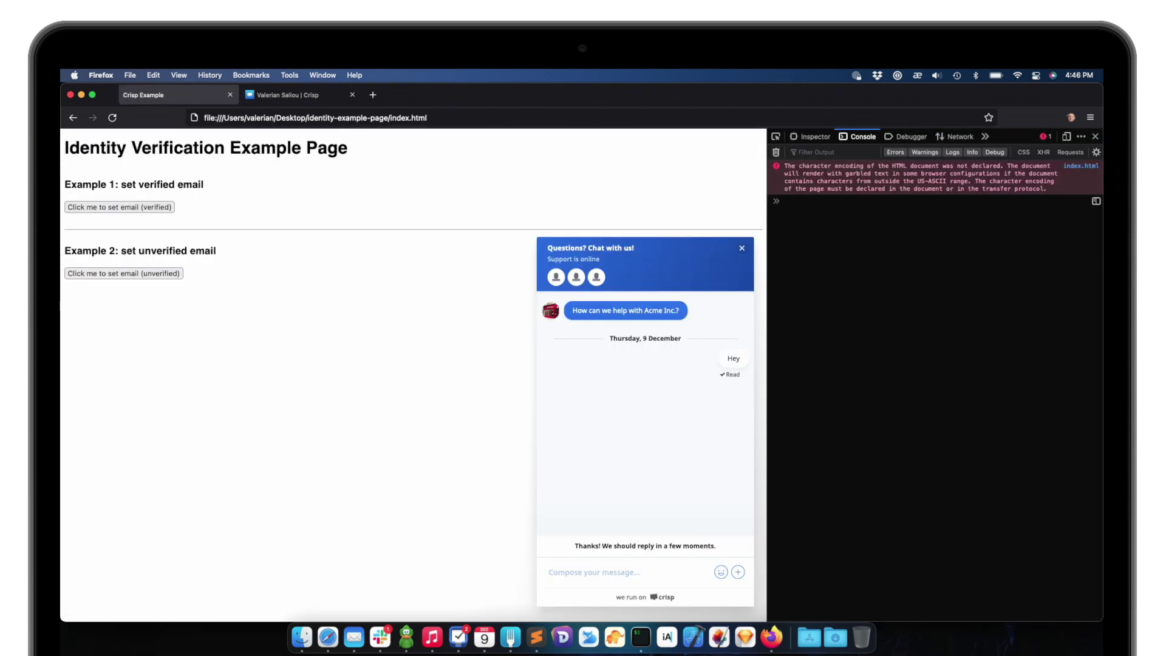
{"action": "type", "text": "$crisp.do(\"session:reset\")"}
{"action": "key", "text": "Return"}
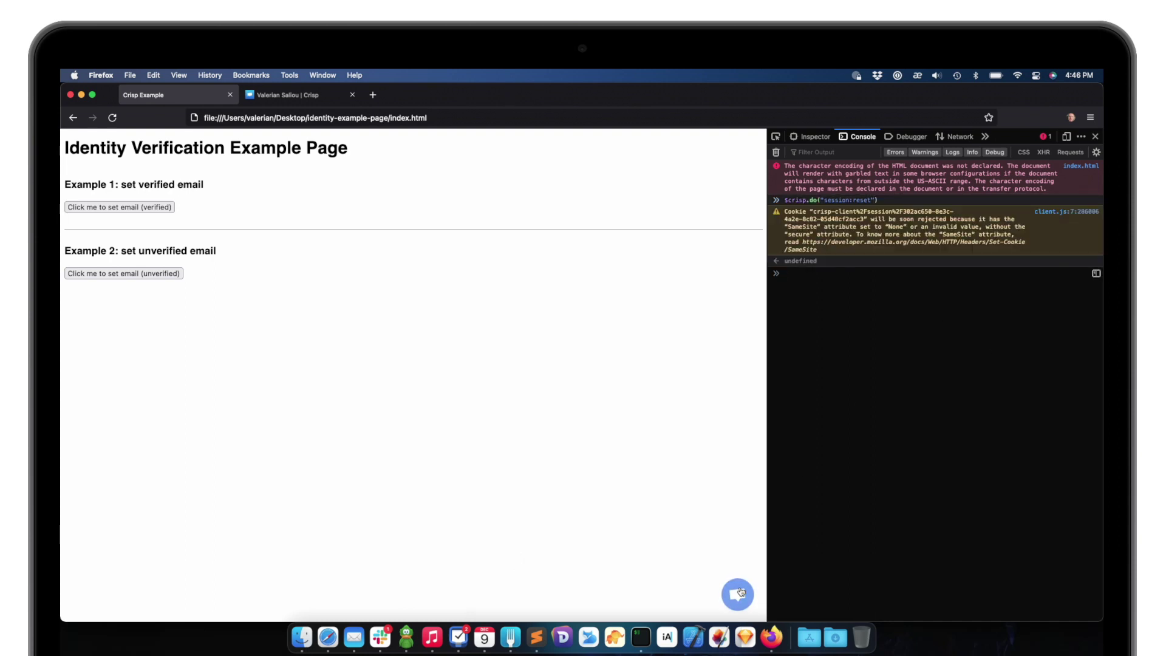
Send 'Hey 2' from the chat and open the new visitor13 conversation in the inbox
{"action": "left_click", "coordinate": [738, 594]}
{"action": "type", "text": "Hey 2"}
{"action": "key", "text": "Return"}
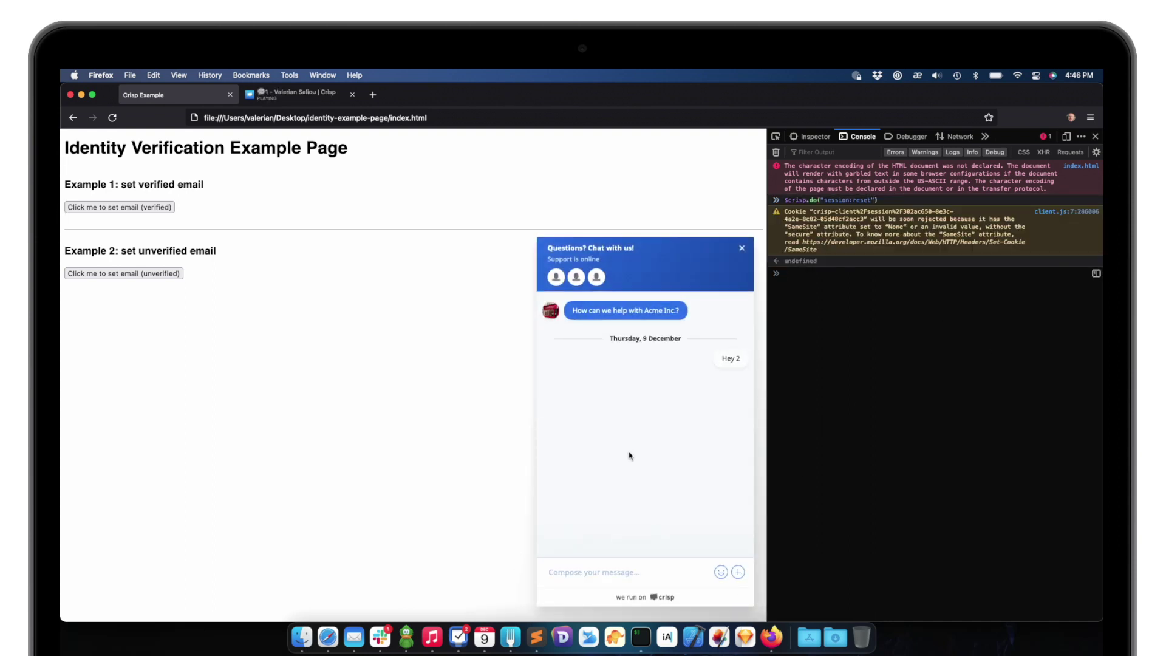
{"action": "key", "text": "ctrl+Tab"}
{"action": "left_click", "coordinate": [200, 213]}
{"action": "left_click", "coordinate": [200, 198]}
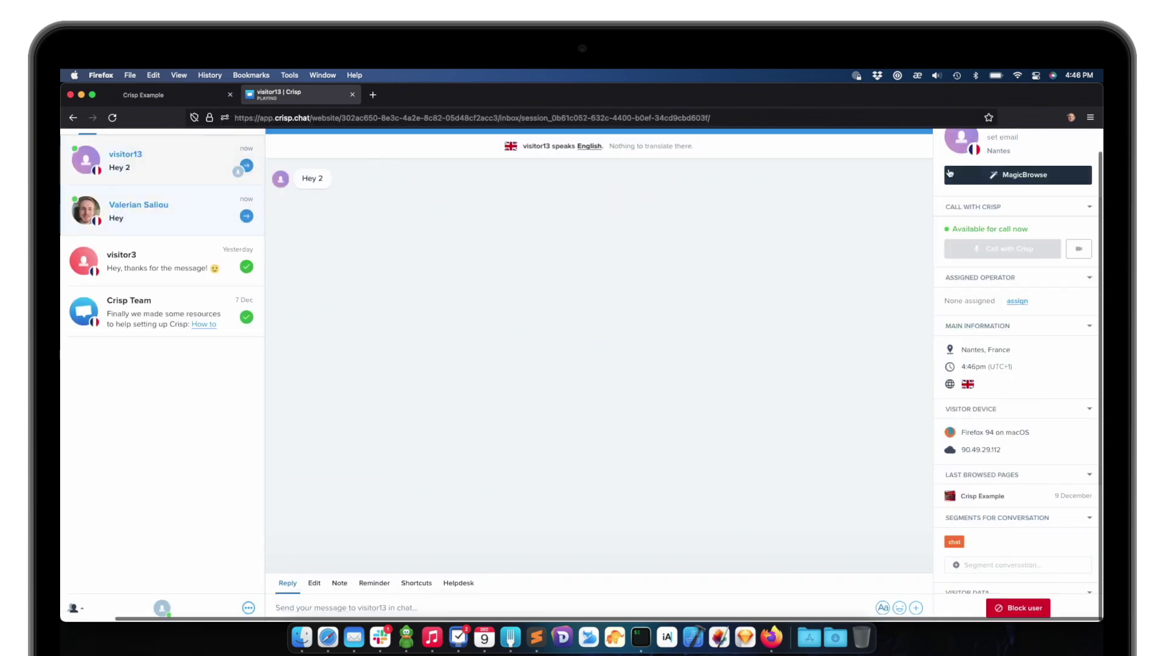
{"action": "key", "text": "ctrl+Tab"}
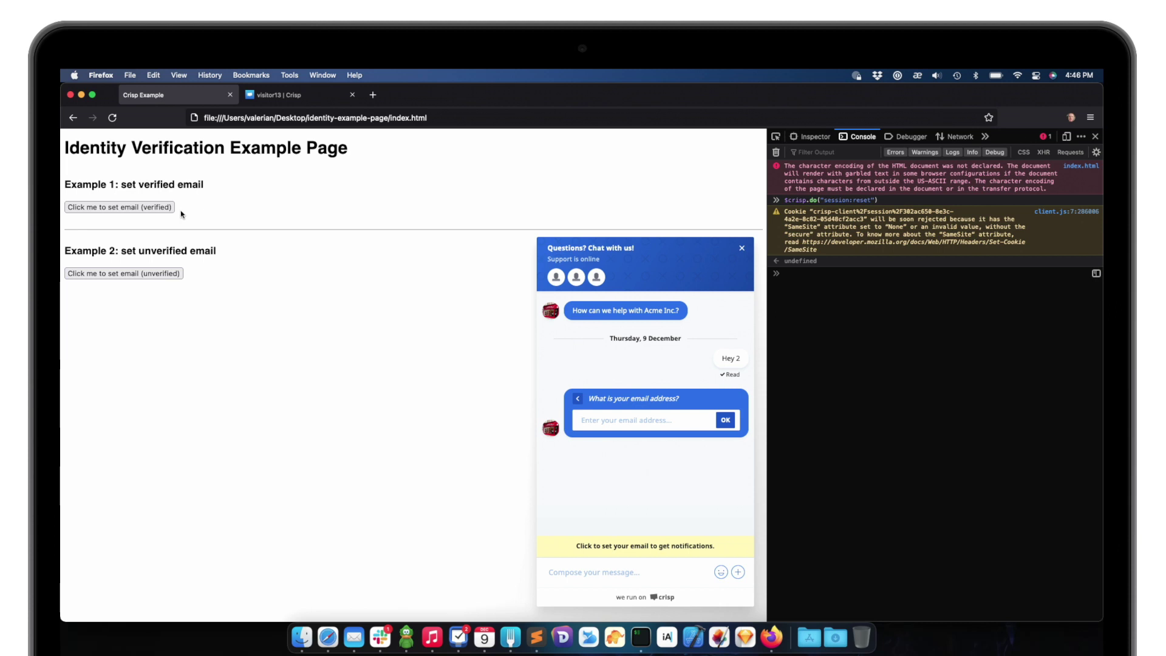
Set the unsigned email for Hey 2, confirm it shows unverified, then compare with the signed Hey conversation
{"action": "left_click", "coordinate": [141, 274]}
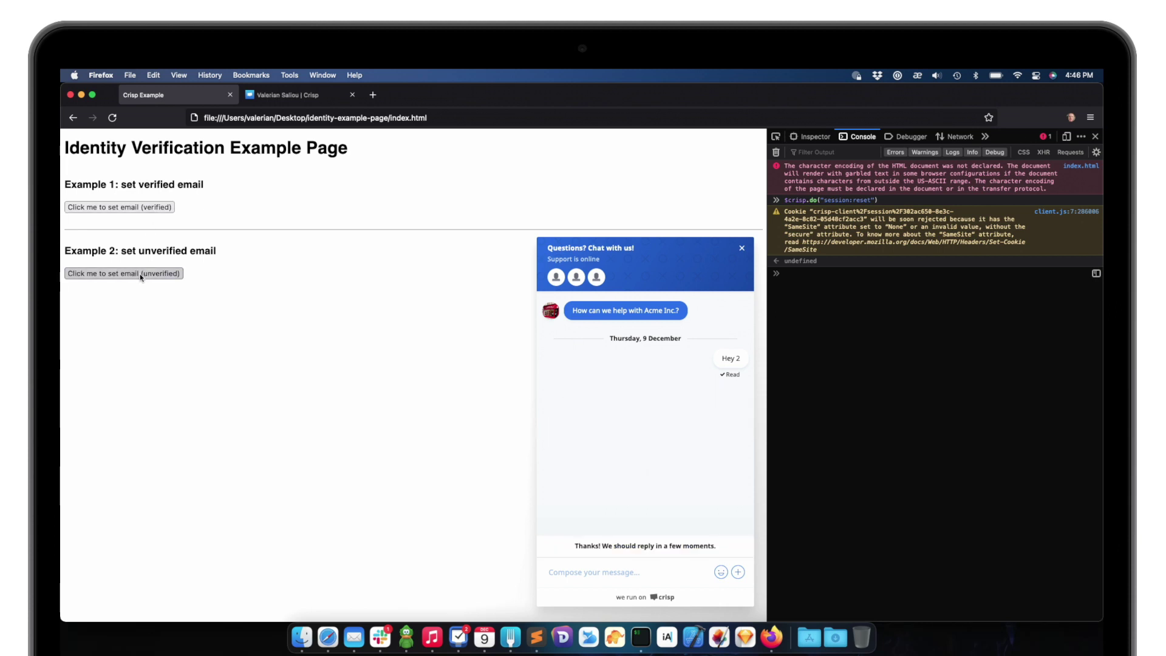
{"action": "key", "text": "ctrl+Tab"}
{"action": "scroll", "coordinate": [1025, 136], "scroll_direction": "up", "scroll_amount": 10}
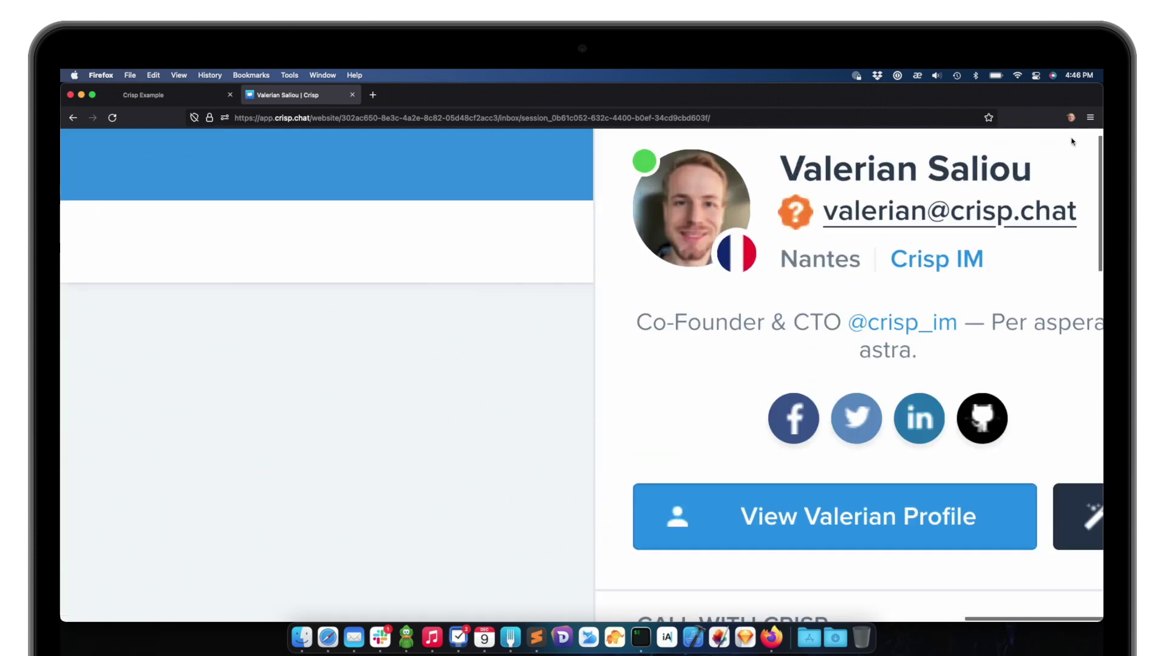
{"action": "mouse_move", "coordinate": [711, 251]}
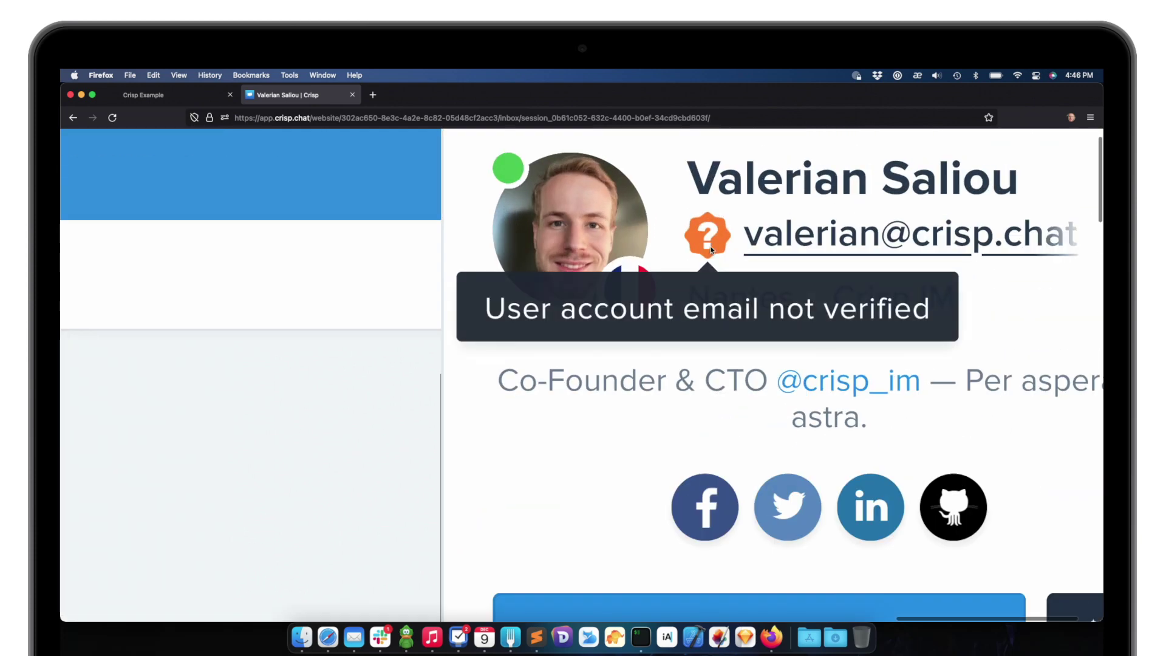
{"action": "scroll", "coordinate": [706, 240], "scroll_direction": "down", "scroll_amount": 10}
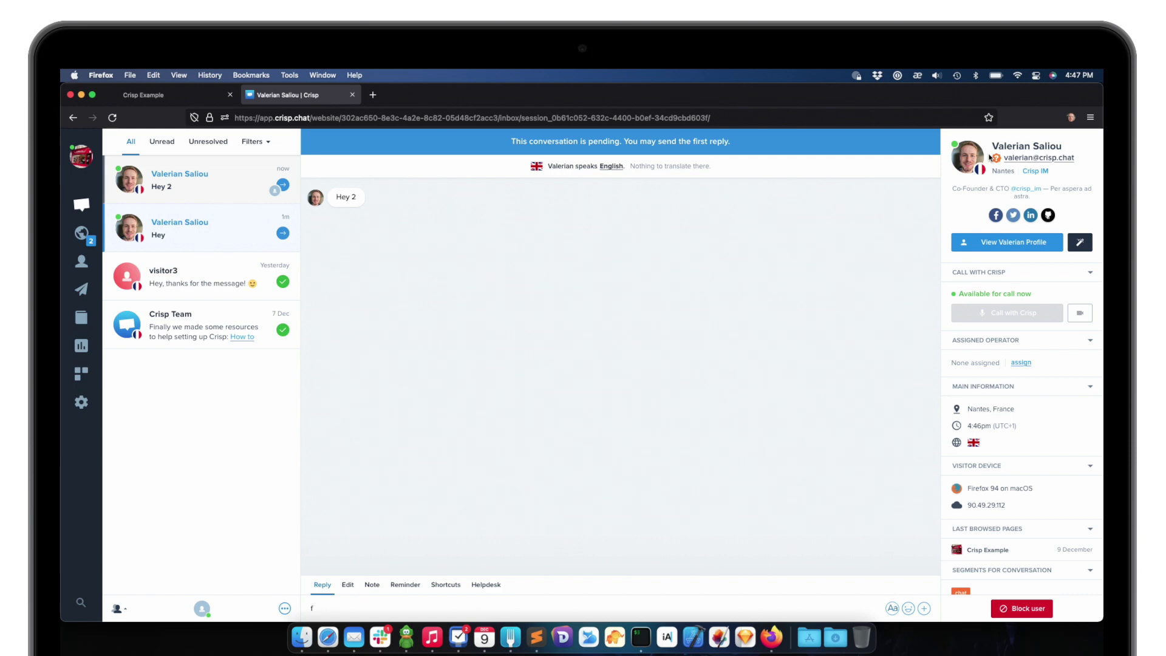
{"action": "left_click", "coordinate": [250, 236]}
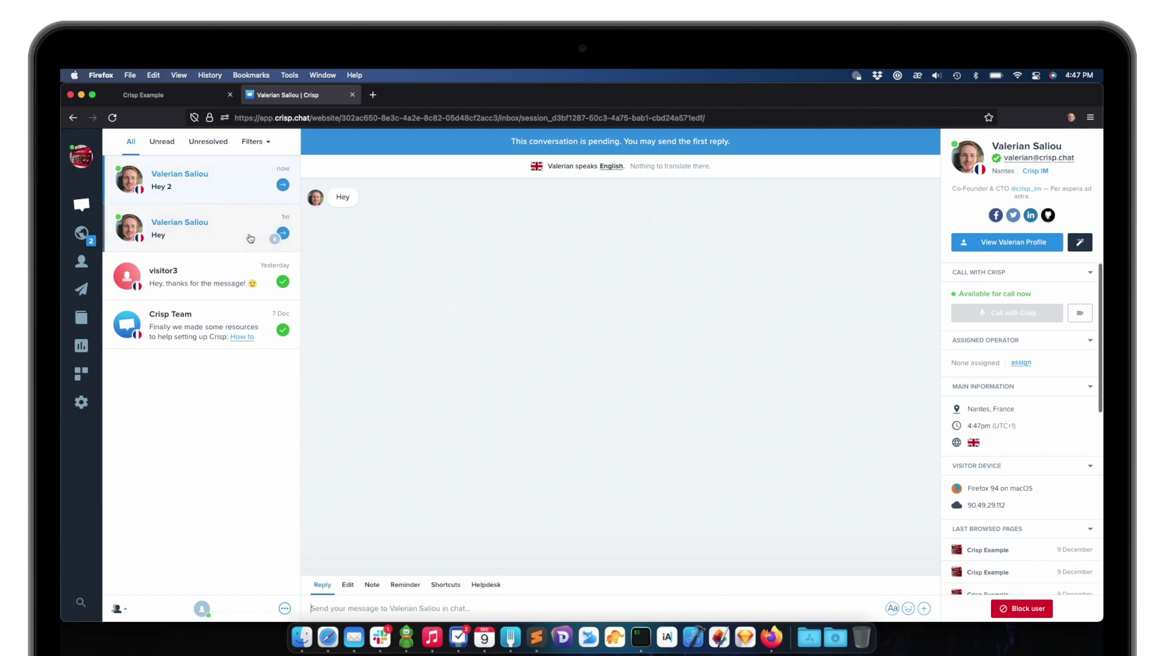